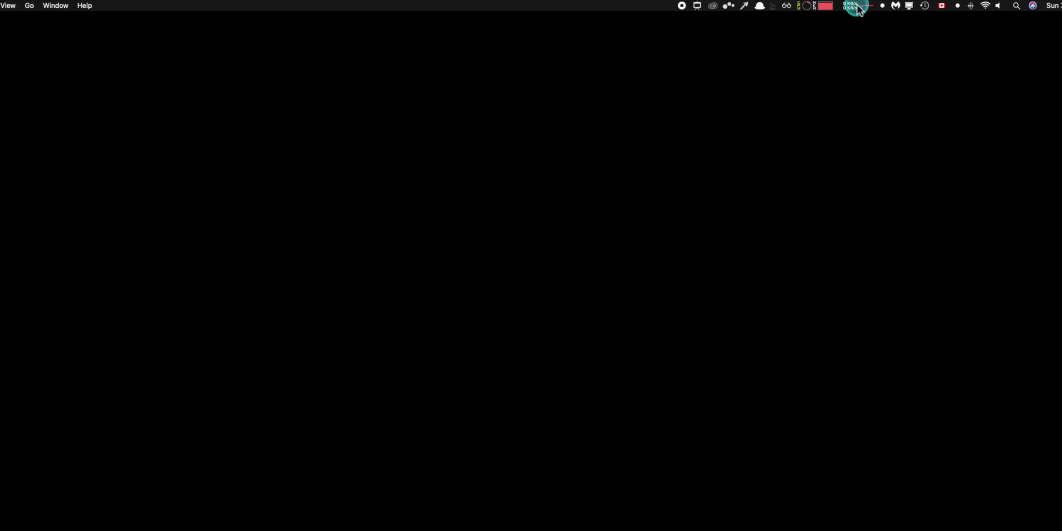
Examine the system monitor's memory and CPU details, including the one-hour CPU usage history
{"action": "mouse_move", "coordinate": [861, 110]}
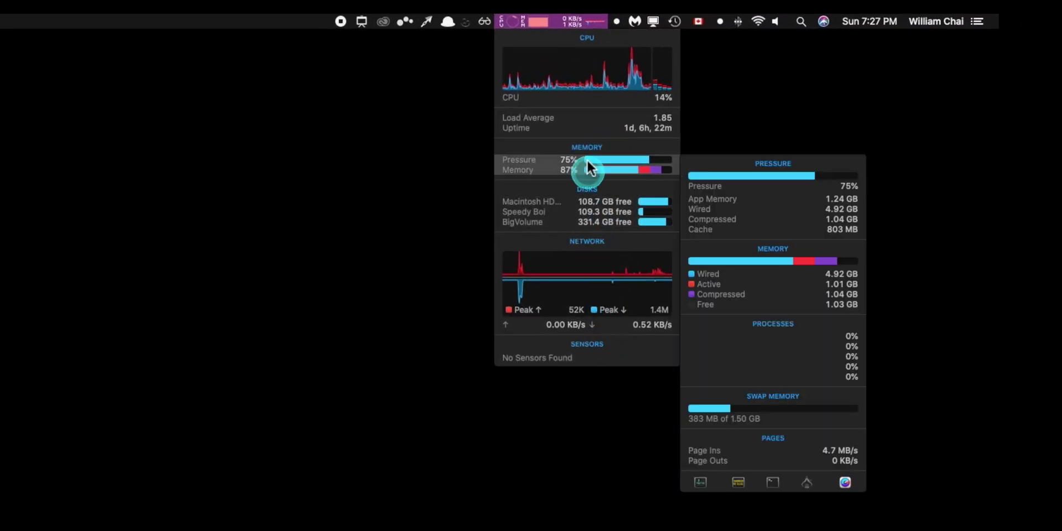
{"action": "mouse_move", "coordinate": [587, 57]}
{"action": "mouse_move", "coordinate": [771, 81]}
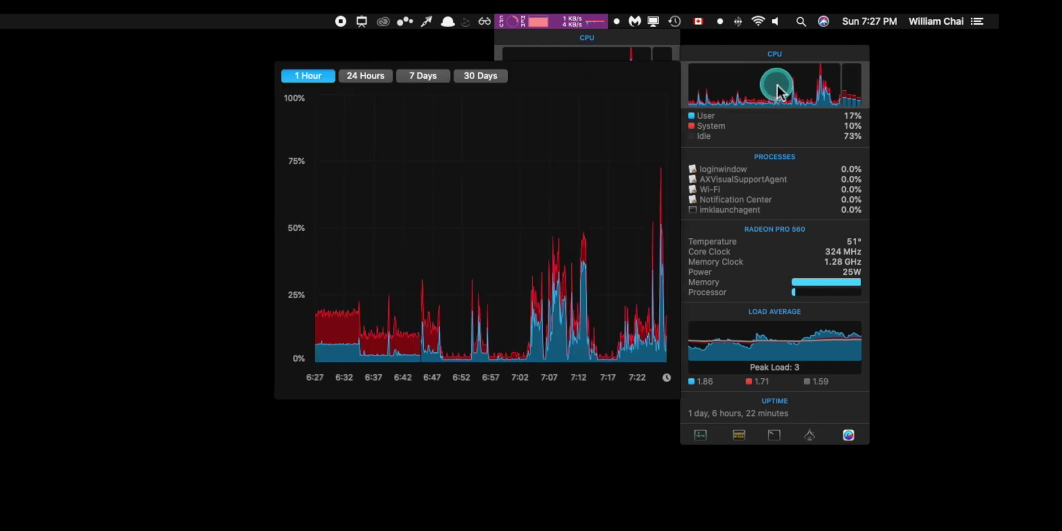
{"action": "mouse_move", "coordinate": [564, 213]}
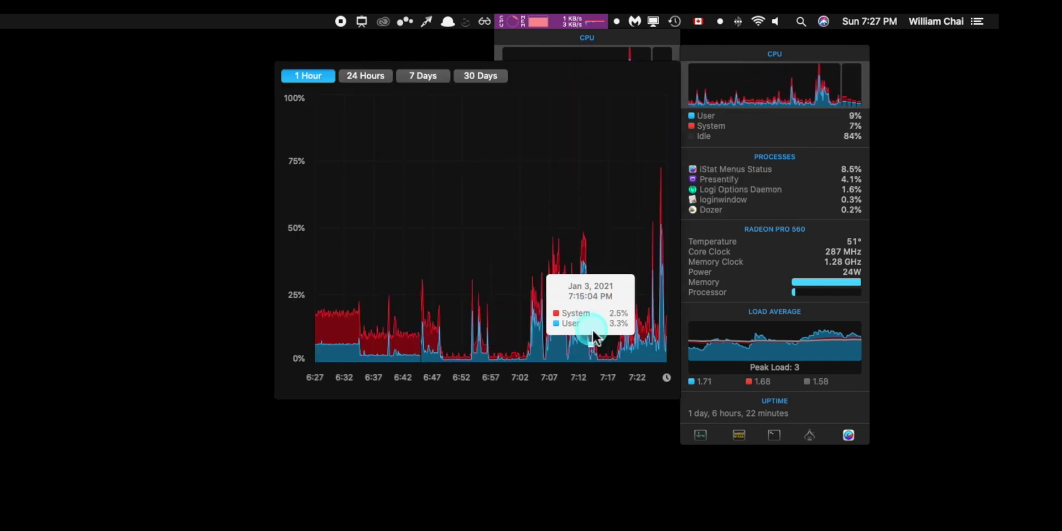
{"action": "mouse_move", "coordinate": [770, 339]}
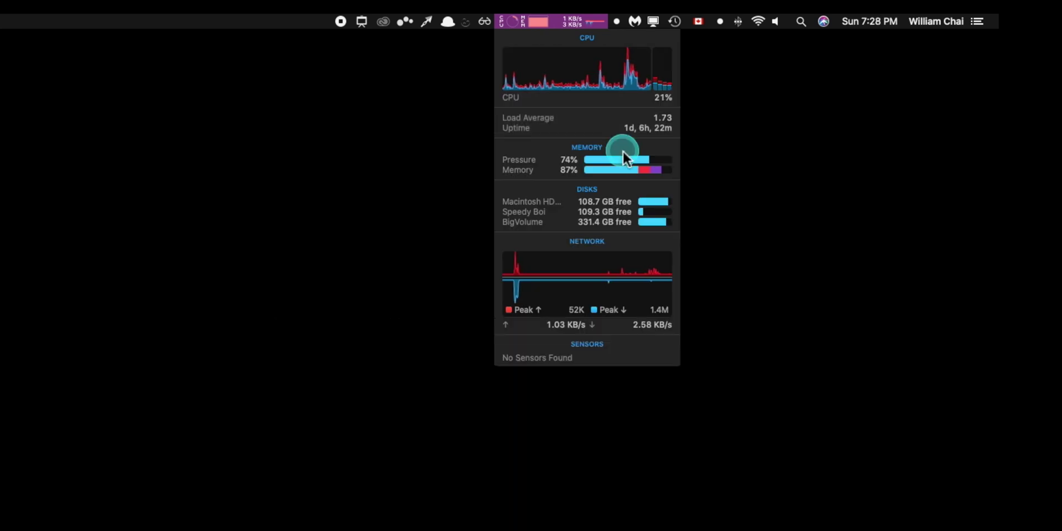
{"action": "mouse_move", "coordinate": [660, 163]}
{"action": "mouse_move", "coordinate": [711, 171]}
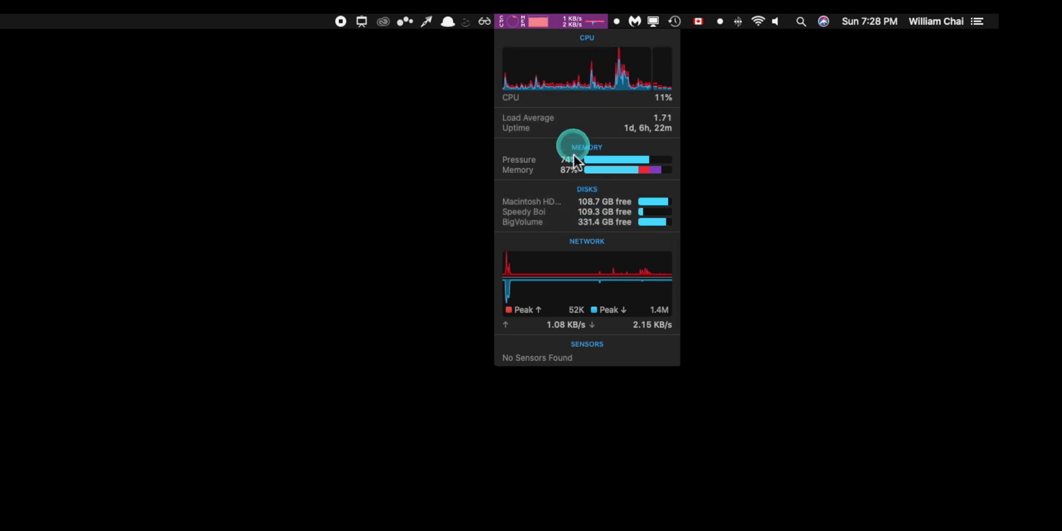
Launch iStat Menus and move its settings window nearer the centre of the screen
{"action": "key", "text": "alt+space"}
{"action": "type", "text": "istat"}
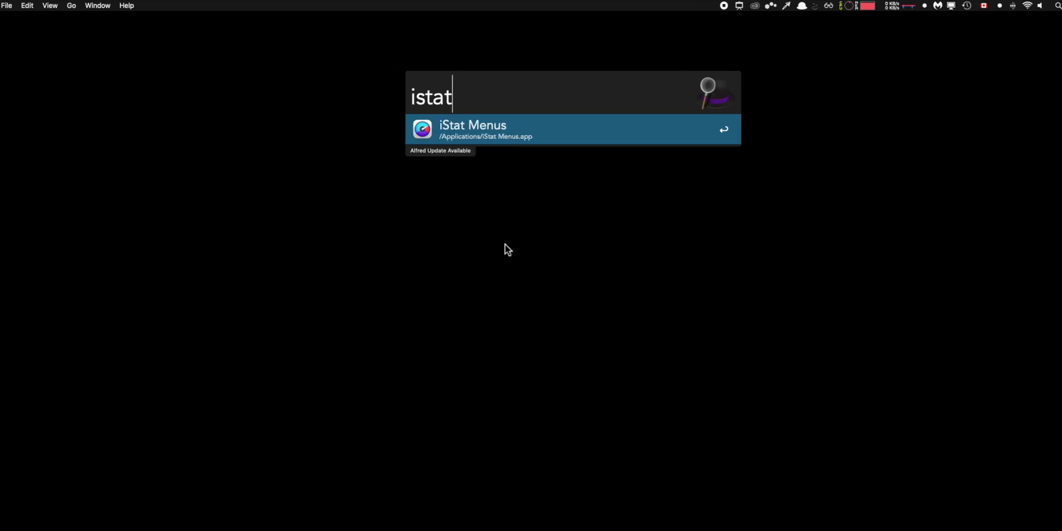
{"action": "key", "text": "Return"}
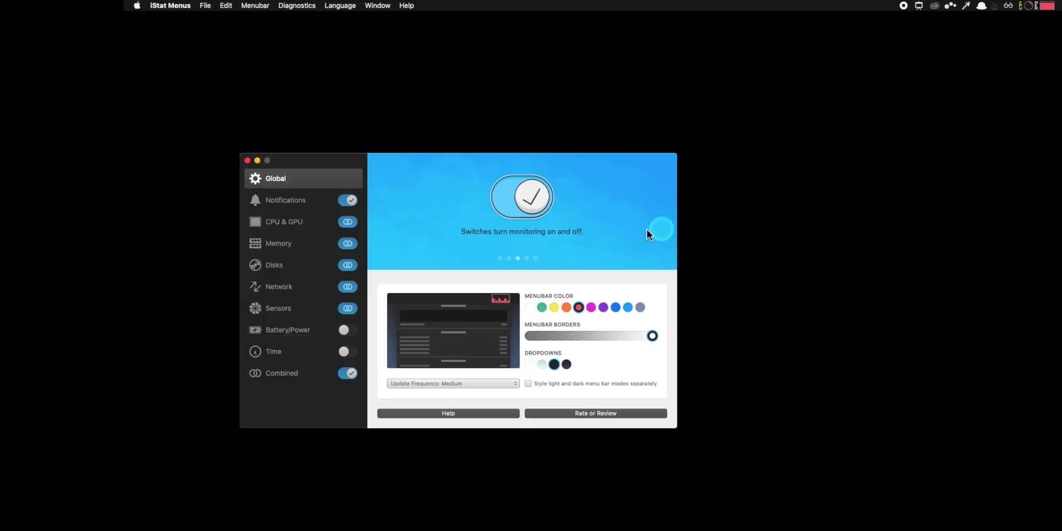
{"action": "left_click_drag", "start_coordinate": [367, 168], "coordinate": [444, 145]}
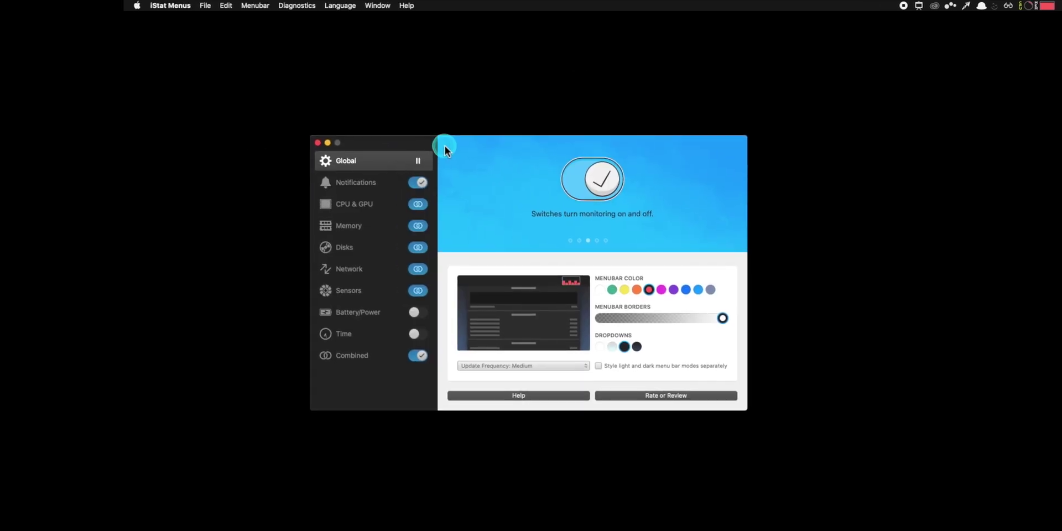
Review the Notifications, CPU & GPU, Memory, Disks and Network settings in iStat Menus and close the window
{"action": "left_click", "coordinate": [370, 186]}
{"action": "left_click", "coordinate": [365, 209]}
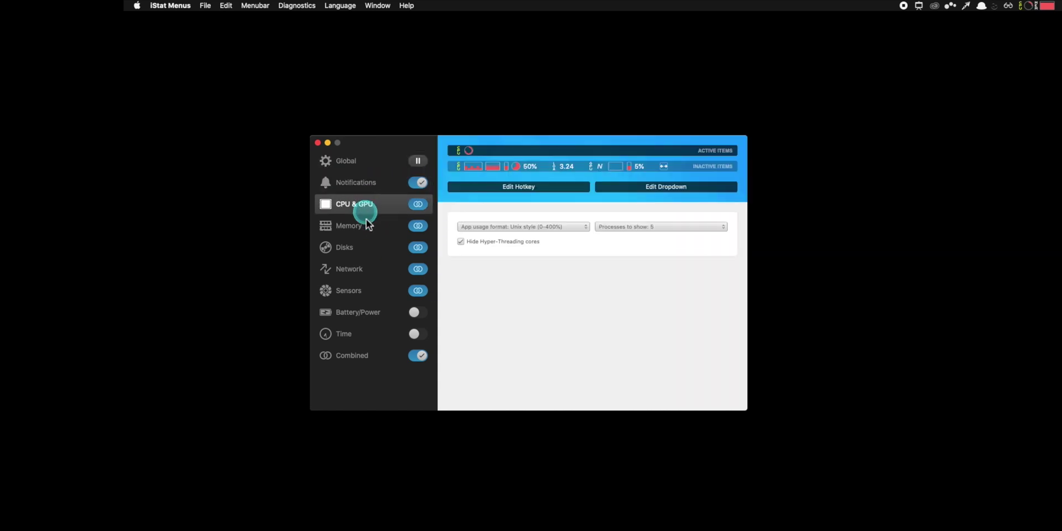
{"action": "left_click", "coordinate": [365, 231]}
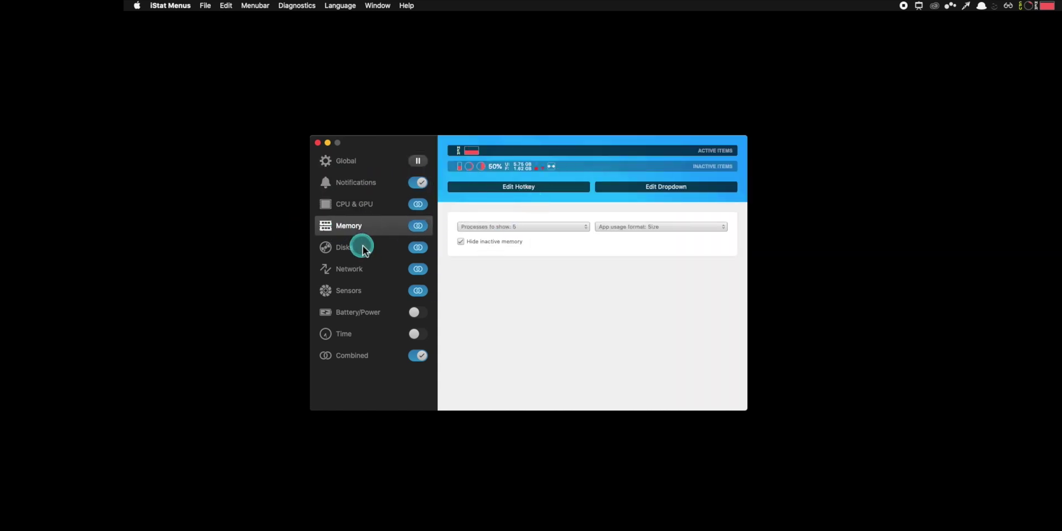
{"action": "left_click", "coordinate": [359, 245]}
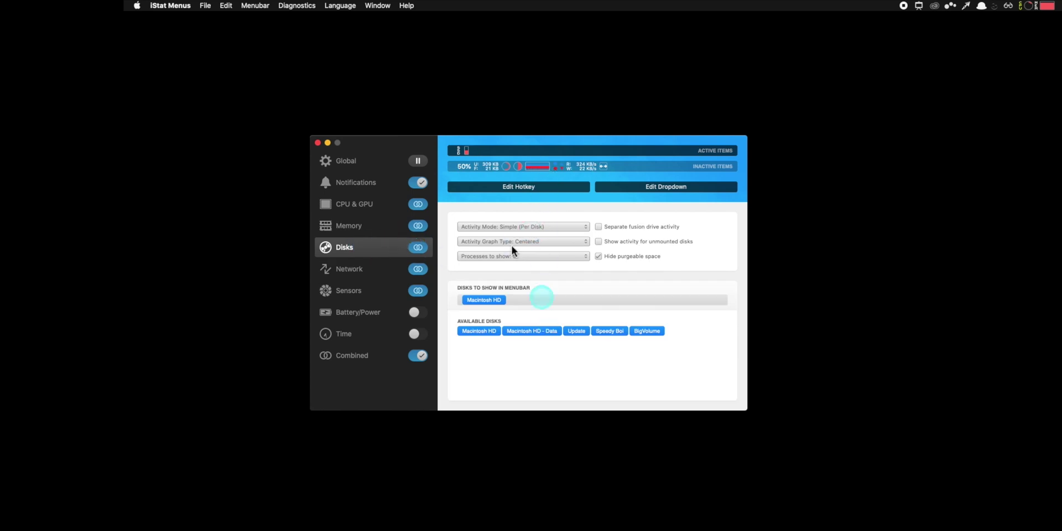
{"action": "left_click", "coordinate": [352, 269]}
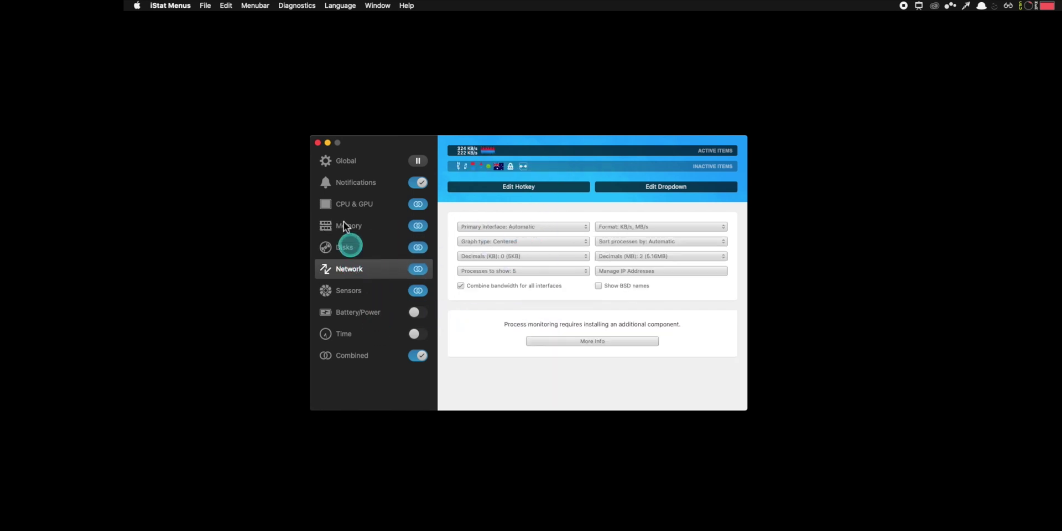
{"action": "left_click", "coordinate": [317, 143]}
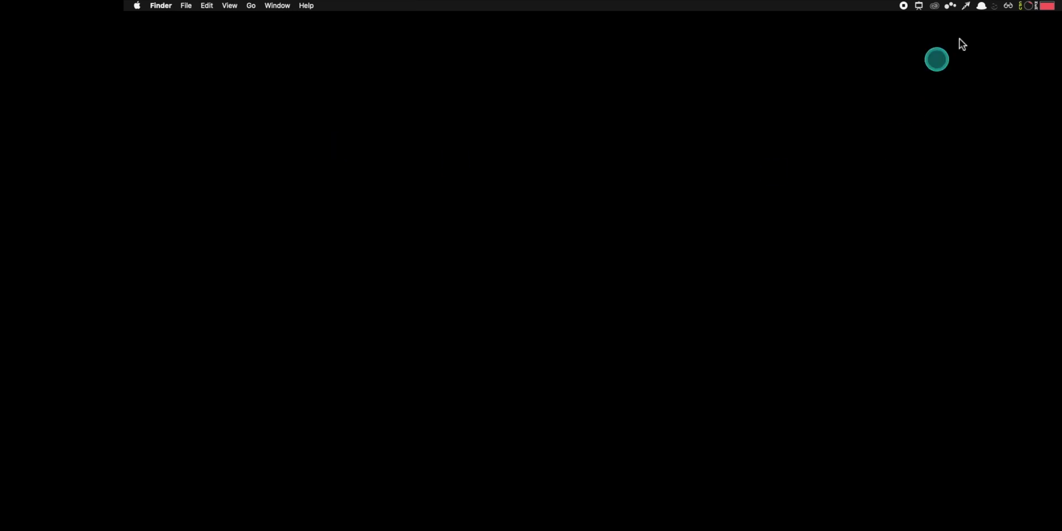
{"action": "left_click", "coordinate": [1039, 6]}
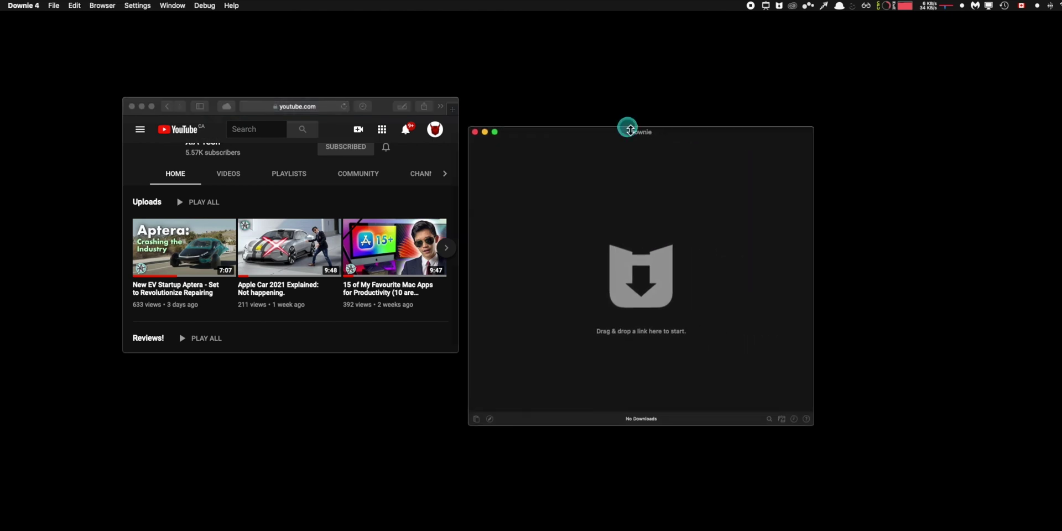
Open the YouTube video "New EV Startup Aptera - Set to Revolutionize Repairing" and add its page link to Downie to start the download
{"action": "left_click", "coordinate": [189, 269]}
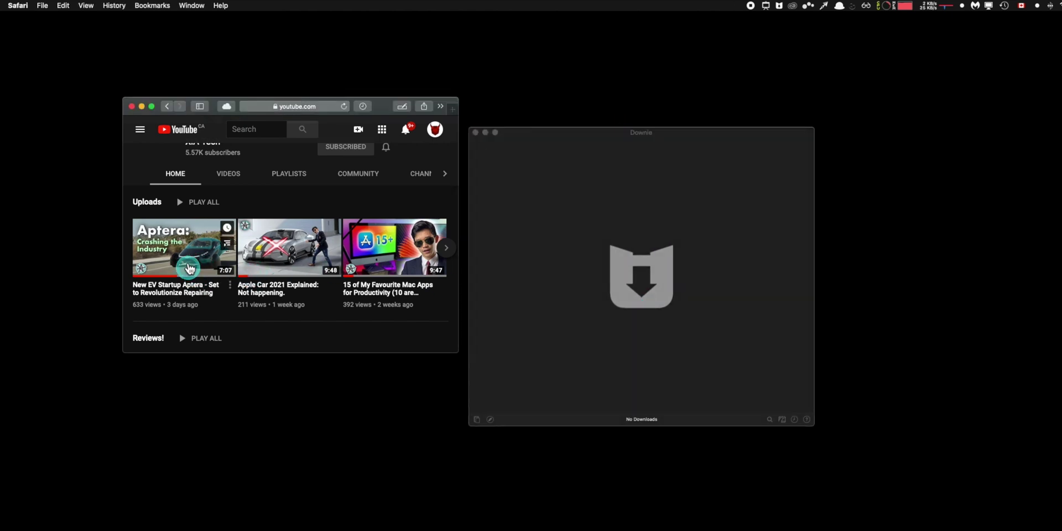
{"action": "left_click", "coordinate": [193, 342]}
{"action": "left_click", "coordinate": [267, 227]}
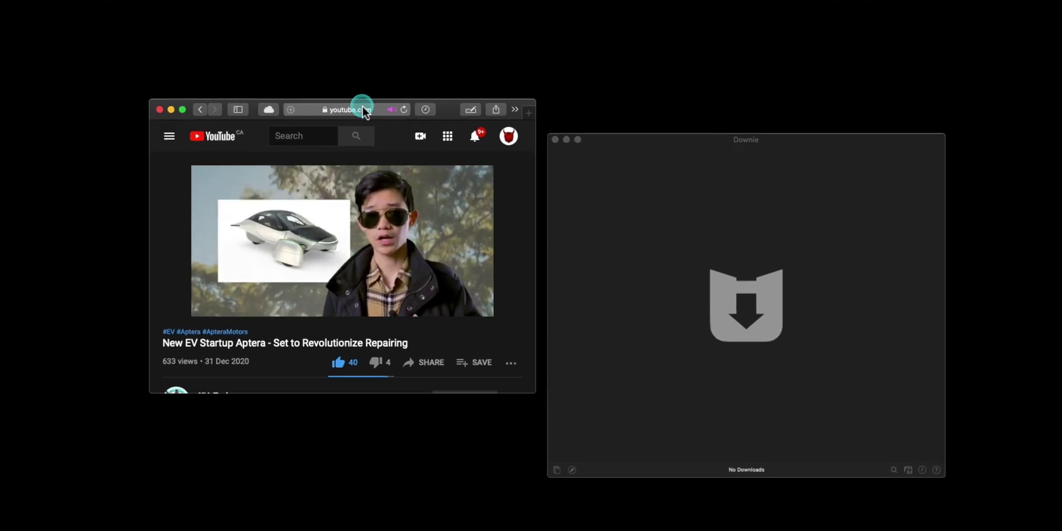
{"action": "left_click", "coordinate": [307, 106]}
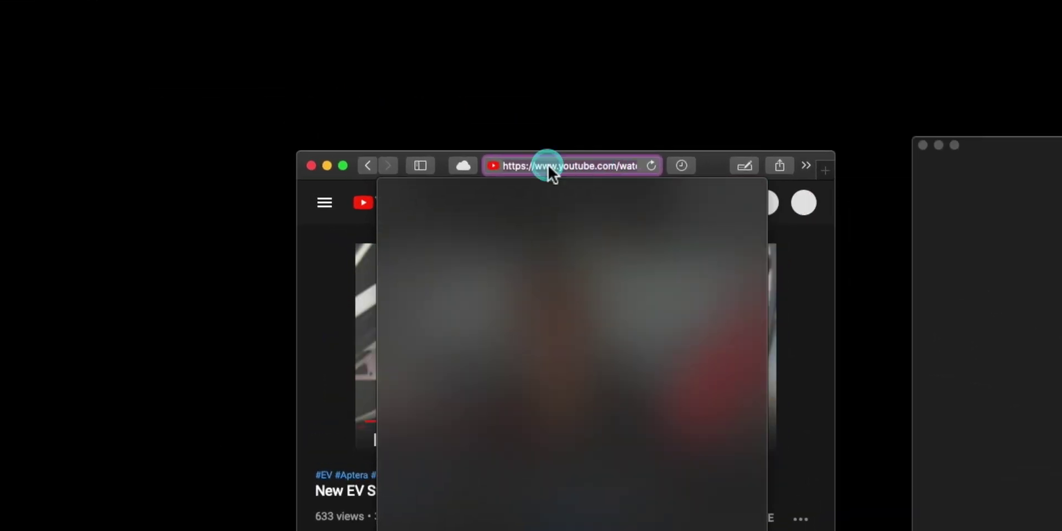
{"action": "left_click_drag", "start_coordinate": [549, 165], "coordinate": [591, 319]}
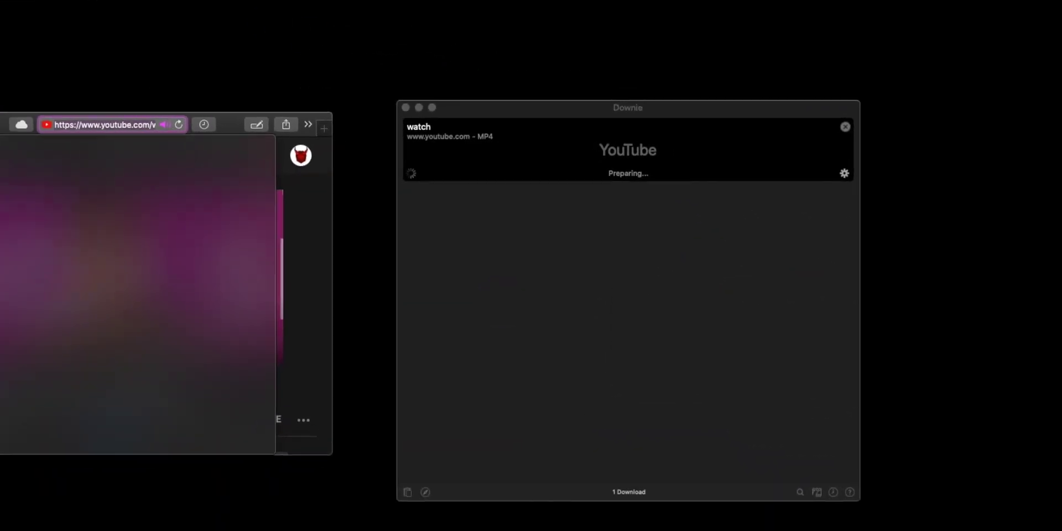
Move the Downie window to the middle of the screen and reduce its height
{"action": "left_click_drag", "start_coordinate": [534, 110], "coordinate": [348, 120]}
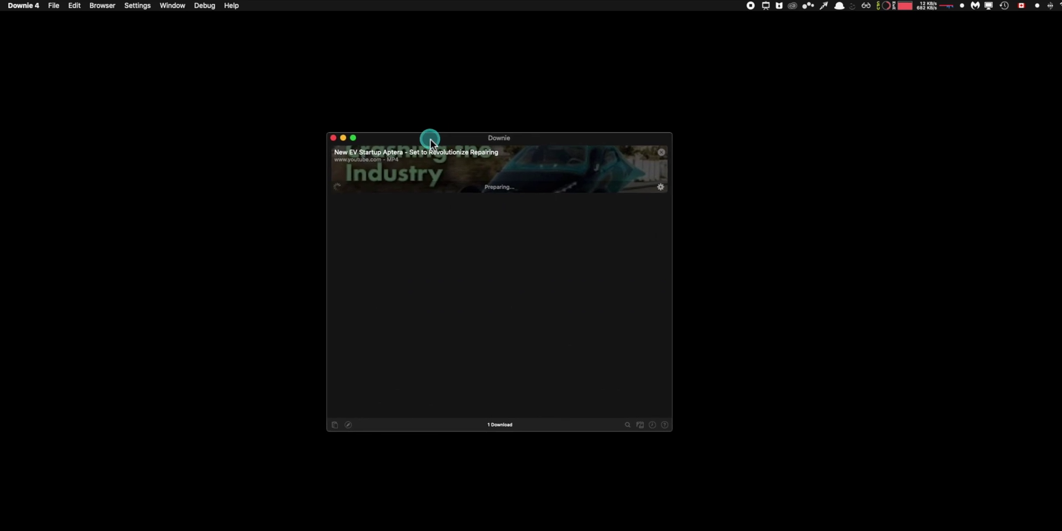
{"action": "left_click_drag", "start_coordinate": [430, 140], "coordinate": [432, 139]}
{"action": "left_click", "coordinate": [552, 367]}
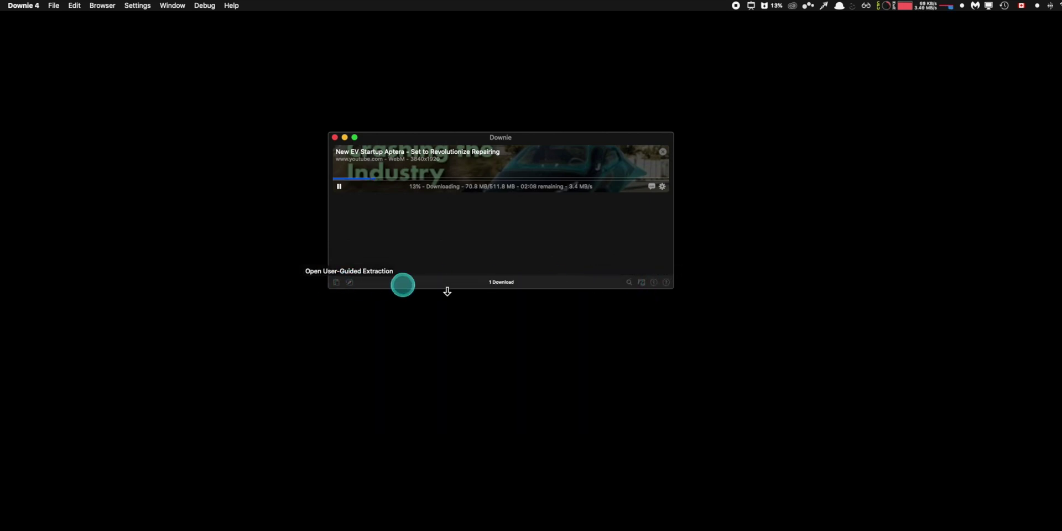
Look through the subtitle languages and the actions offered for the Aptera video download
{"action": "left_click", "coordinate": [653, 187]}
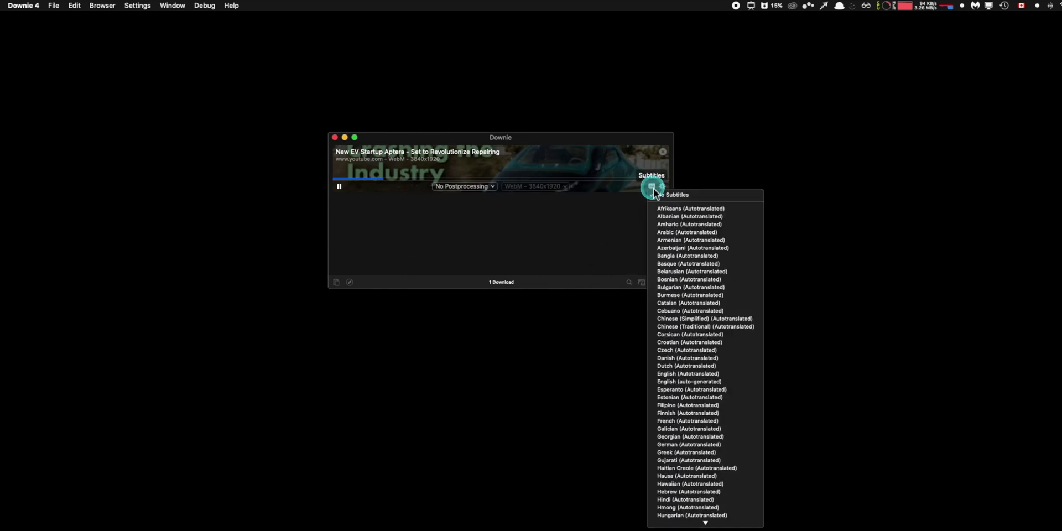
{"action": "scroll", "coordinate": [701, 341], "scroll_direction": "down", "scroll_amount": 10}
{"action": "left_click", "coordinate": [701, 344]}
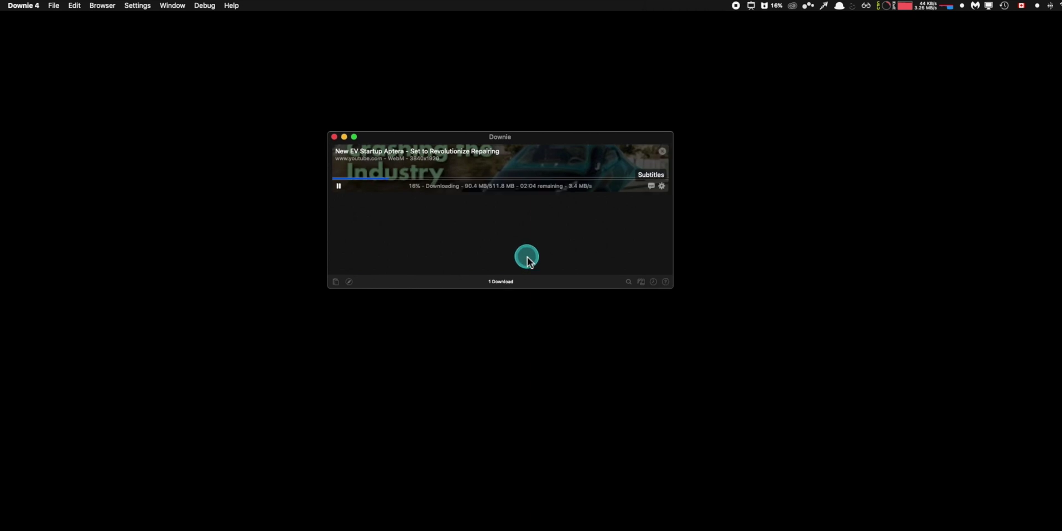
{"action": "left_click", "coordinate": [661, 186]}
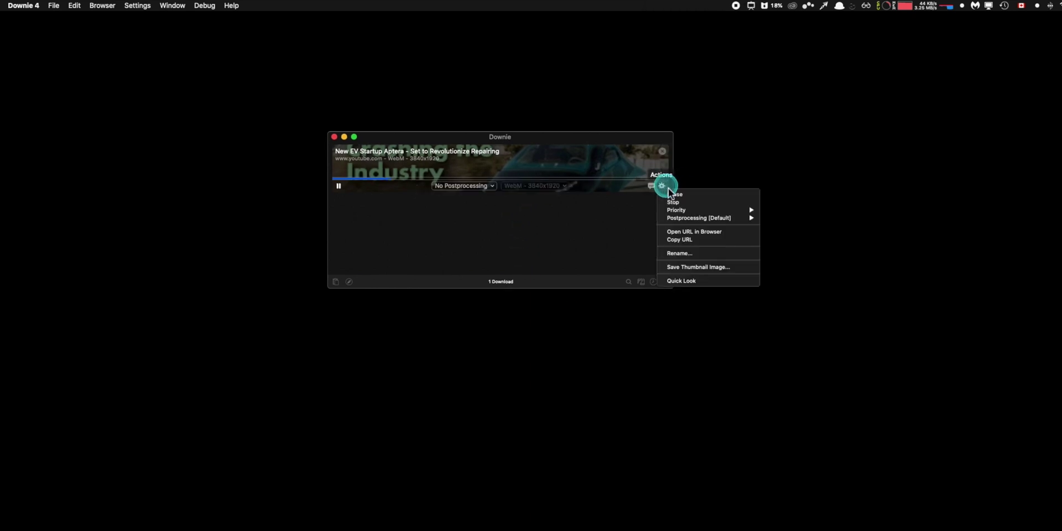
{"action": "left_click", "coordinate": [570, 207]}
Open Downie's preferences, review the General settings and close the preferences window
{"action": "left_click", "coordinate": [22, 5]}
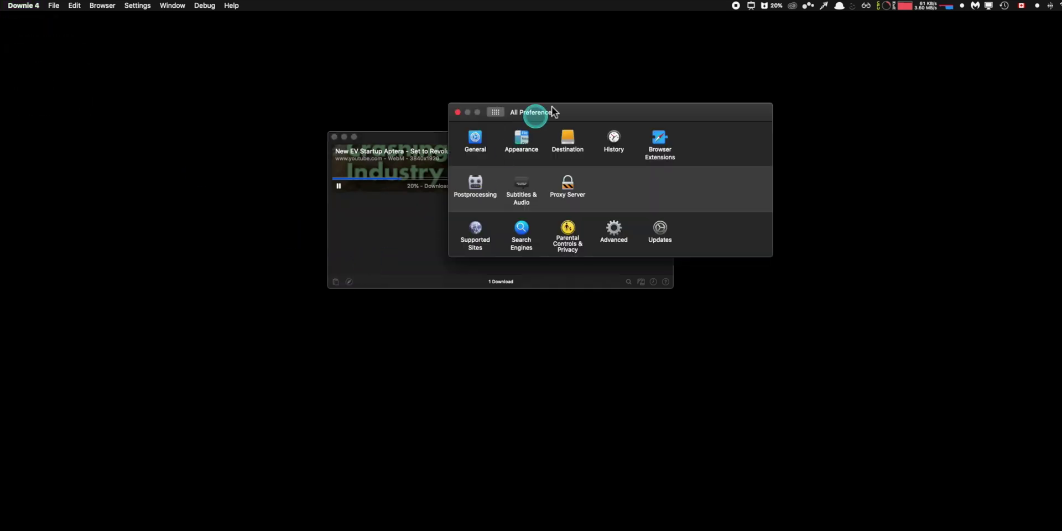
{"action": "left_click_drag", "start_coordinate": [571, 112], "coordinate": [330, 215]}
{"action": "left_click", "coordinate": [217, 245]}
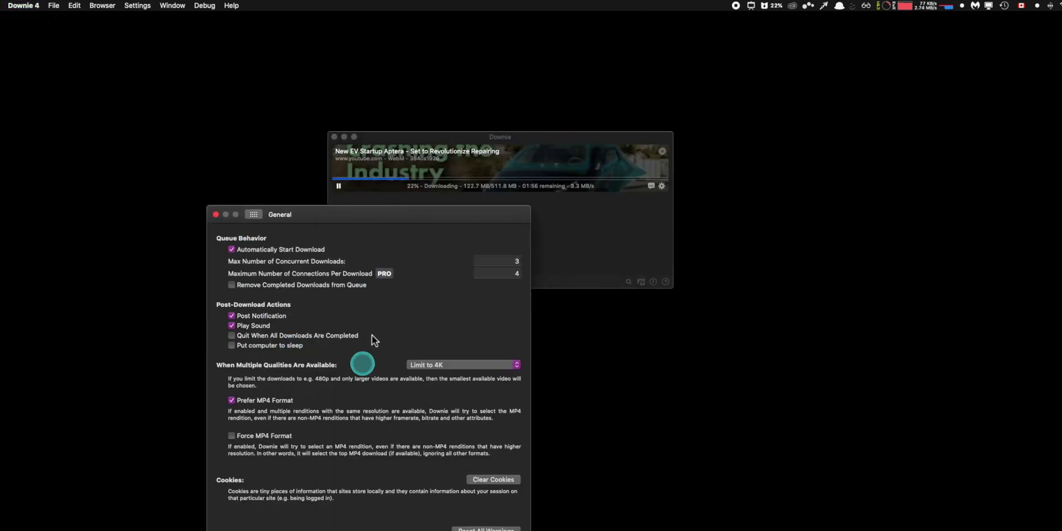
{"action": "left_click_drag", "start_coordinate": [376, 219], "coordinate": [371, 123]}
{"action": "left_click", "coordinate": [202, 194]}
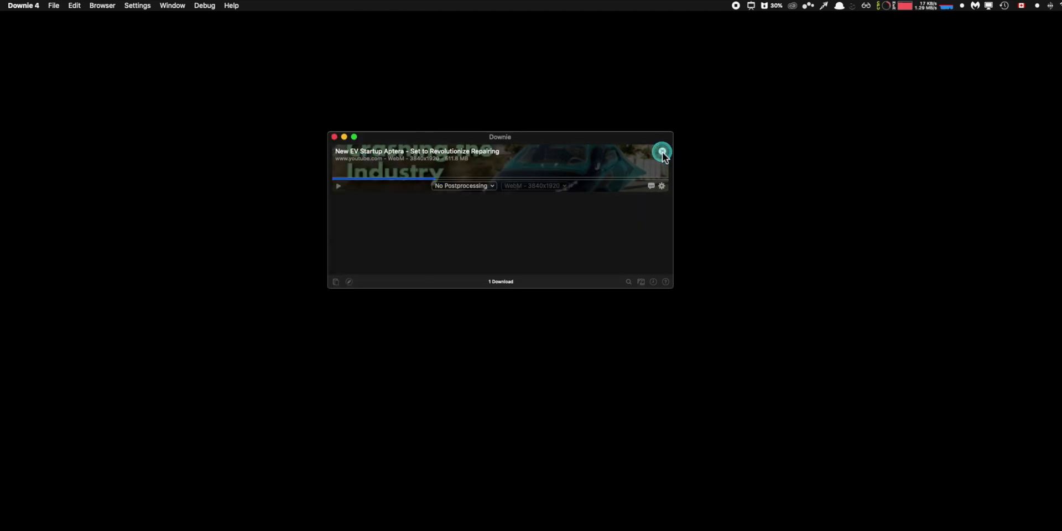
Cancel the Aptera video download and close the Downie window
{"action": "left_click", "coordinate": [662, 151]}
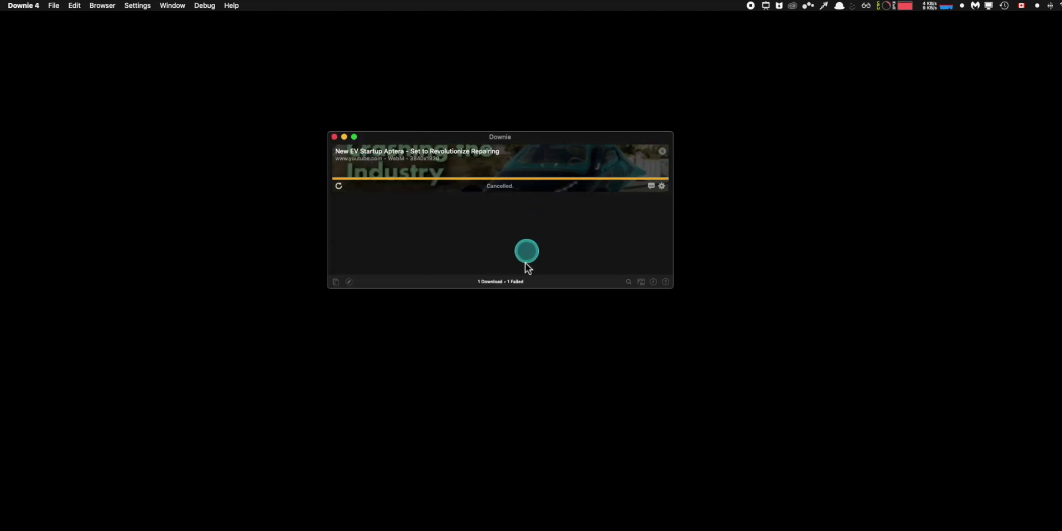
{"action": "key", "text": "super+w"}
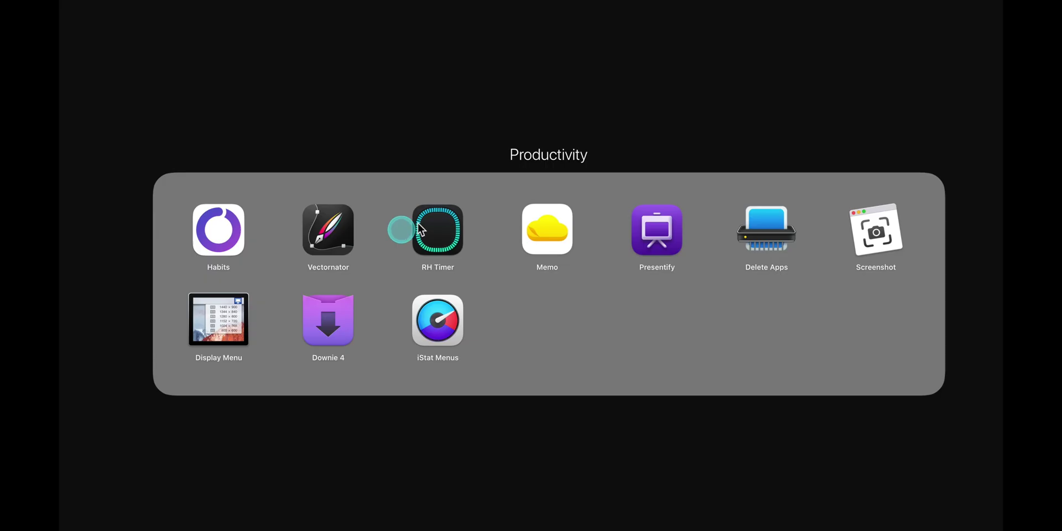
Launch RH Timer and review its Behaviors, Notifications and Sound preferences
{"action": "left_click", "coordinate": [420, 232]}
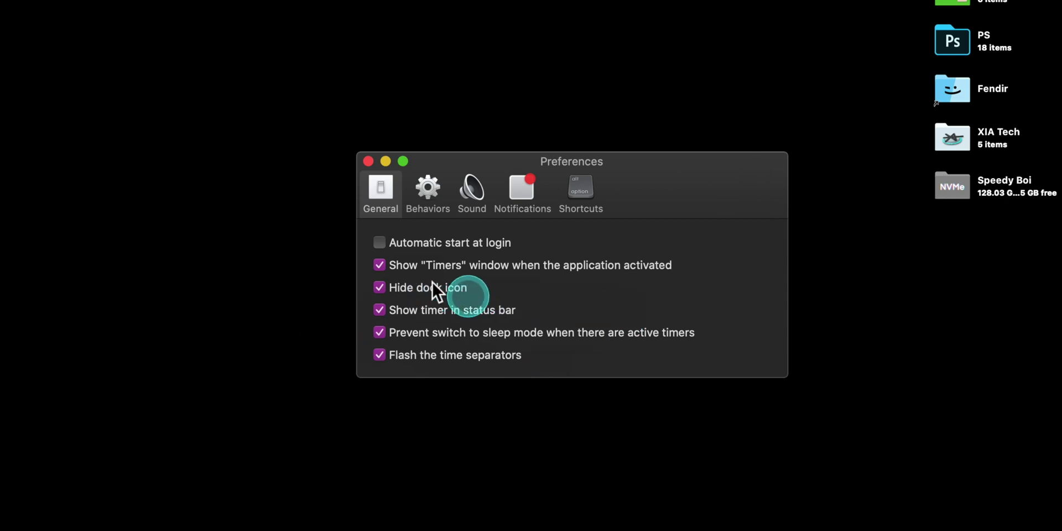
{"action": "left_click", "coordinate": [412, 193]}
{"action": "left_click", "coordinate": [506, 178]}
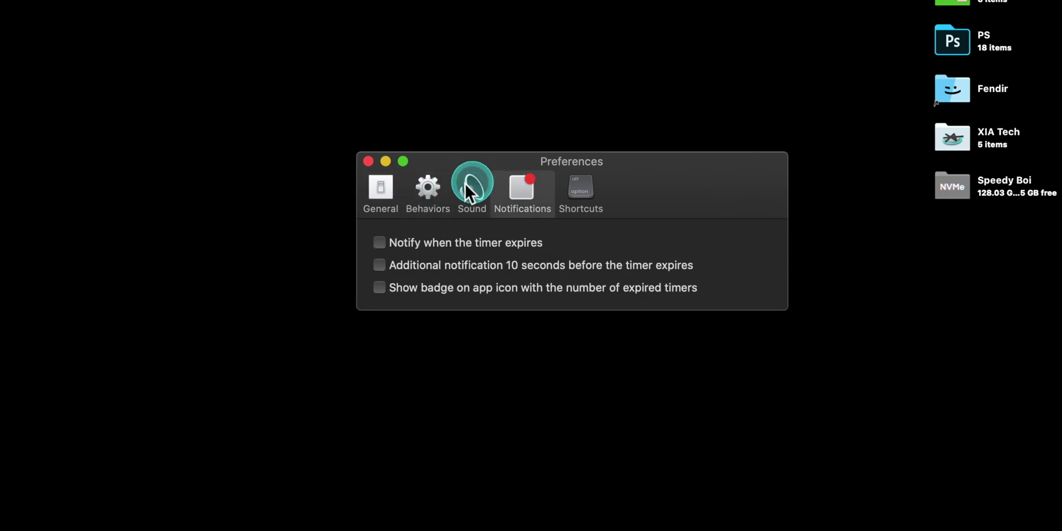
{"action": "left_click", "coordinate": [472, 185]}
{"action": "left_click", "coordinate": [505, 182]}
{"action": "left_click", "coordinate": [469, 205]}
{"action": "left_click", "coordinate": [486, 311]}
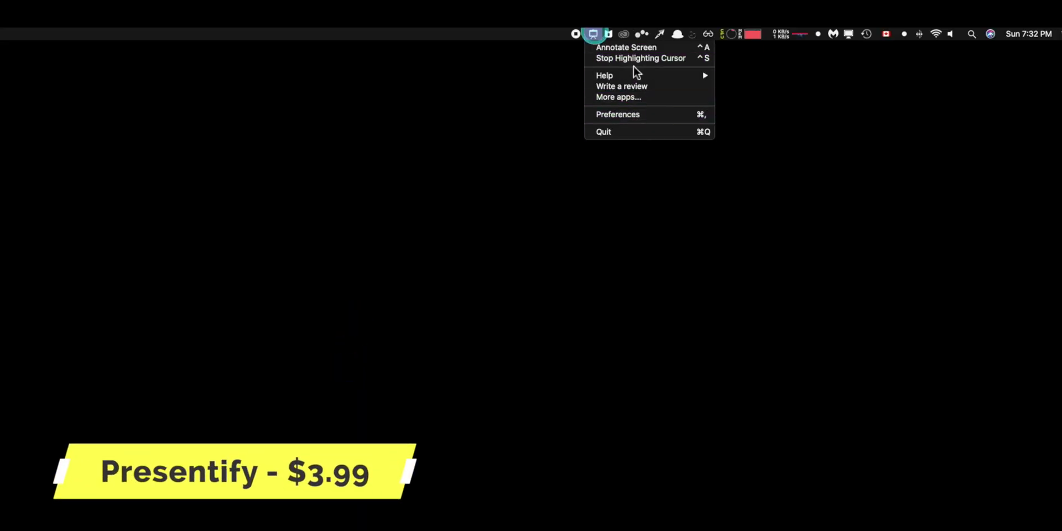
Open Presentify's preferences and review the General settings with the window moved aside
{"action": "left_click", "coordinate": [631, 114]}
{"action": "left_click_drag", "start_coordinate": [501, 64], "coordinate": [293, 166]}
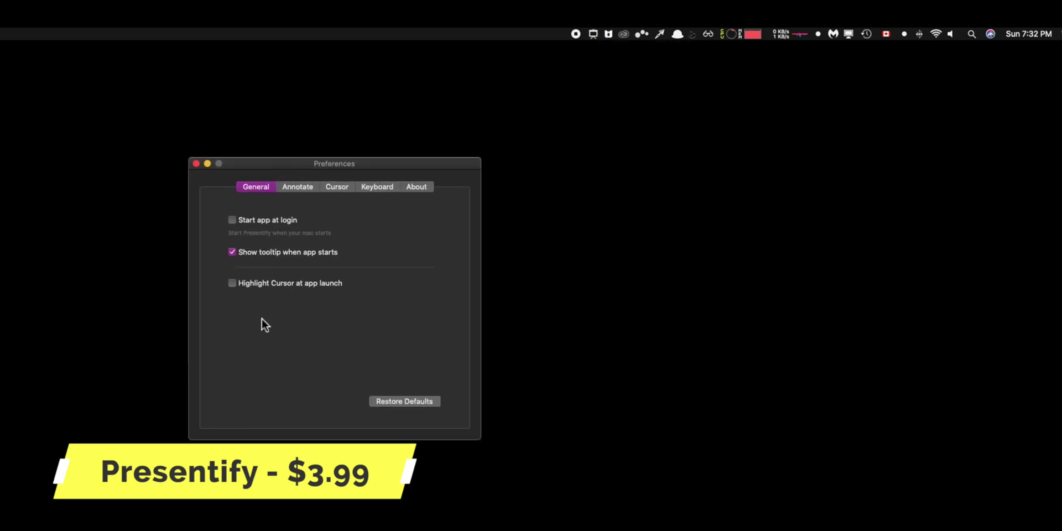
{"action": "left_click", "coordinate": [145, 400]}
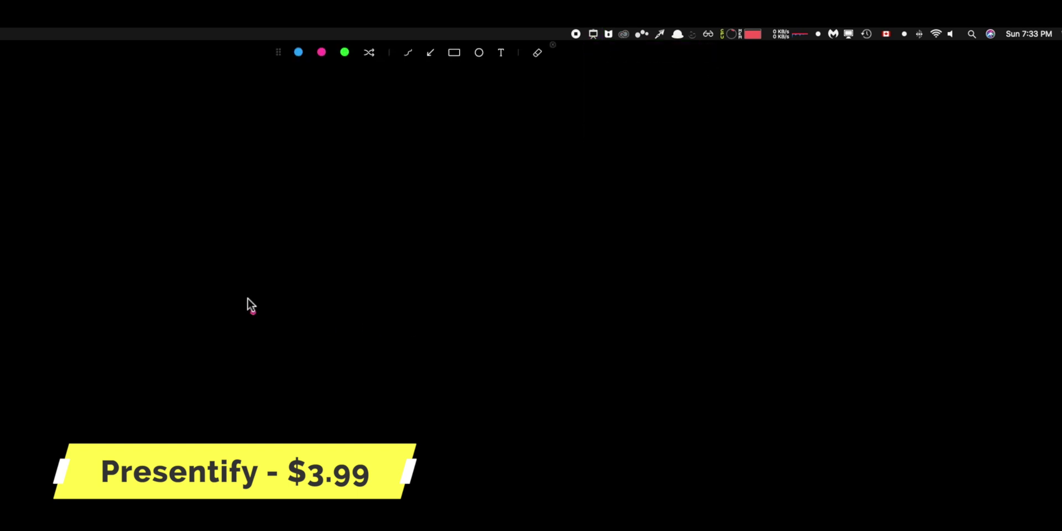
Annotate the screen with a pink freehand zigzag and a large freehand loop around it
{"action": "mouse_move", "coordinate": [153, 266]}
{"action": "left_mouse_down"}
{"action": "mouse_move", "coordinate": [355, 238]}
{"action": "mouse_move", "coordinate": [469, 319]}
{"action": "left_mouse_up"}
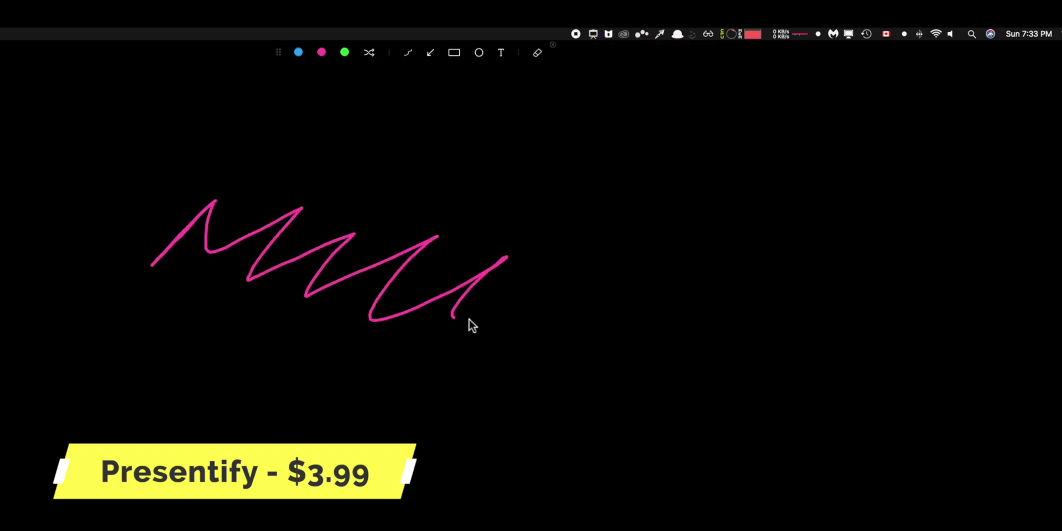
{"action": "mouse_move", "coordinate": [211, 151]}
{"action": "left_mouse_down"}
{"action": "mouse_move", "coordinate": [643, 498]}
{"action": "mouse_move", "coordinate": [224, 196]}
{"action": "left_mouse_up"}
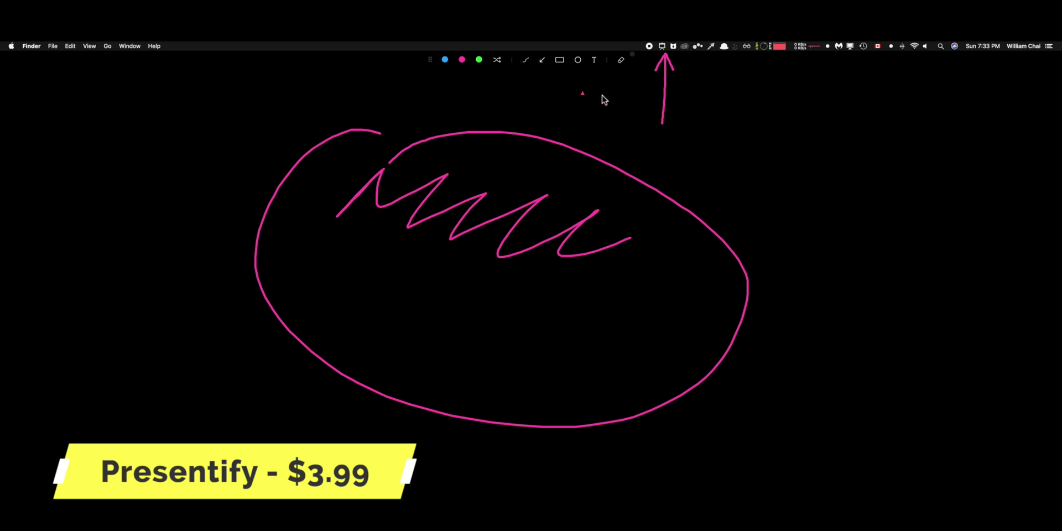
Annotate the screen with pink arrows pointing up at the menu bar icons and more freehand marks inside the loop
{"action": "left_click_drag", "start_coordinate": [616, 114], "coordinate": [654, 58]}
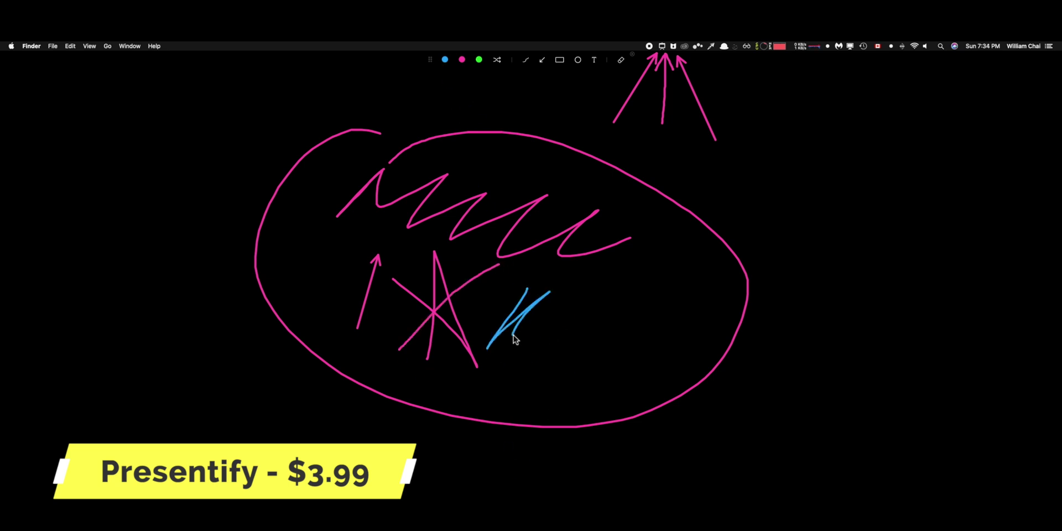
{"action": "left_click_drag", "start_coordinate": [573, 354], "coordinate": [648, 393]}
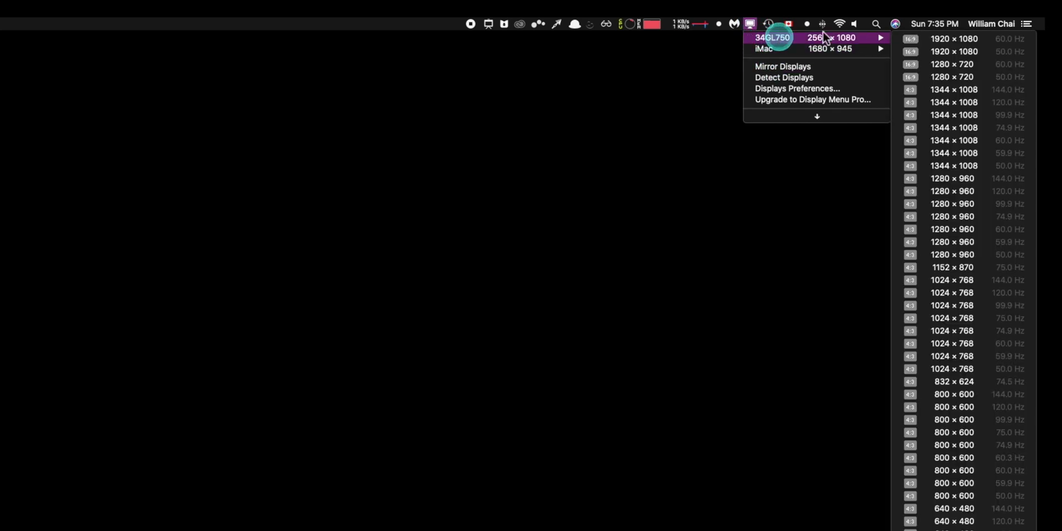
Browse the resolutions and refresh rates offered for the 34GL750 display in Display Menu and switch it to 1152 × 870
{"action": "scroll", "coordinate": [971, 143], "scroll_direction": "down", "scroll_amount": 10}
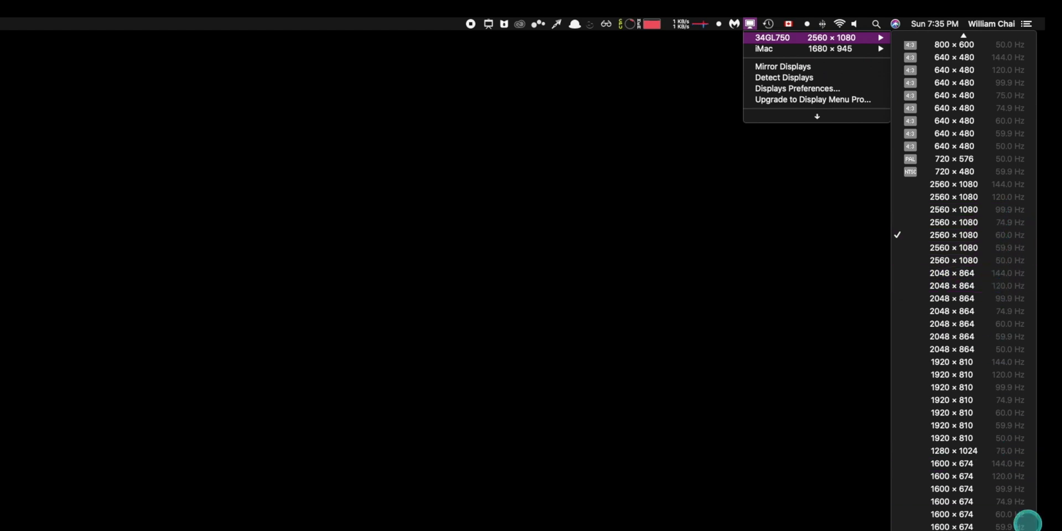
{"action": "scroll", "coordinate": [967, 487], "scroll_direction": "up", "scroll_amount": 10}
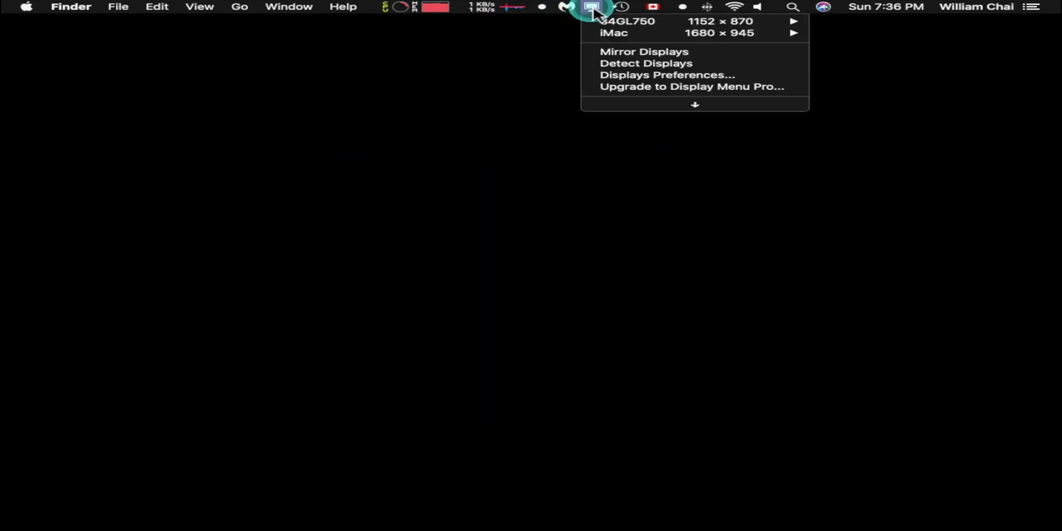
{"action": "mouse_move", "coordinate": [761, 22]}
{"action": "scroll", "coordinate": [986, 90], "scroll_direction": "down", "scroll_amount": 15}
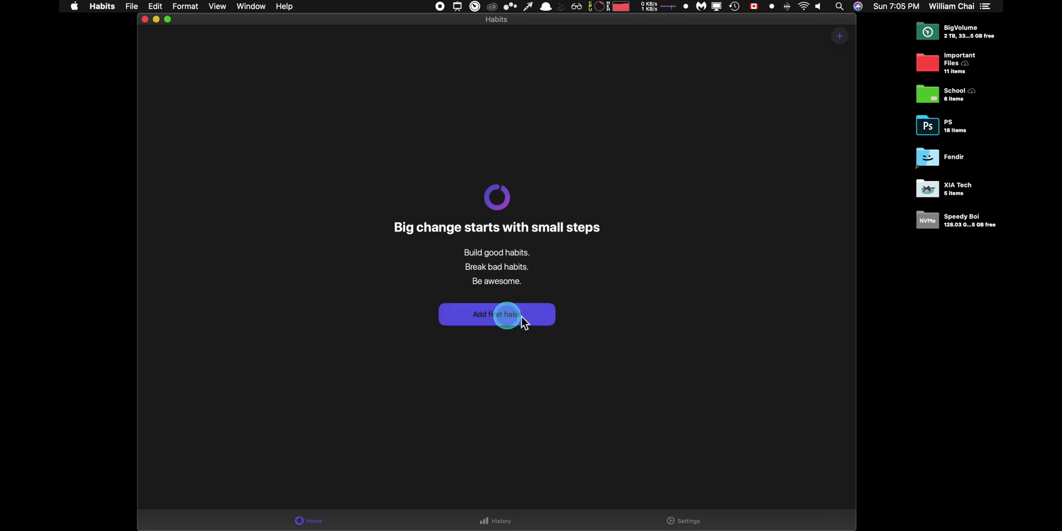
Start a first habit in the Habits app, name it Test and give it a pink-red circle icon
{"action": "left_click", "coordinate": [535, 321]}
{"action": "left_click", "coordinate": [436, 111]}
{"action": "left_click", "coordinate": [420, 101]}
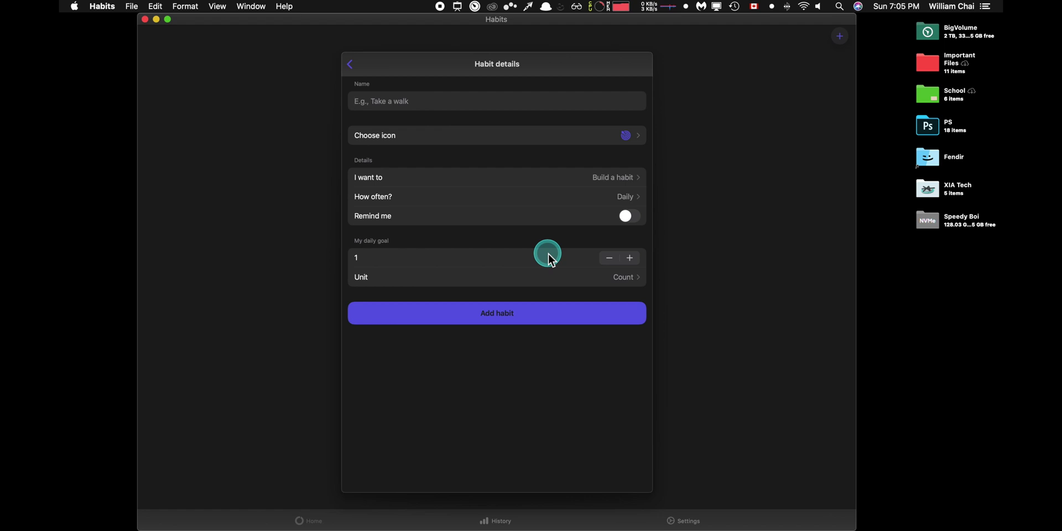
{"action": "type", "text": "Test"}
{"action": "left_click", "coordinate": [618, 136]}
{"action": "left_click", "coordinate": [471, 140]}
{"action": "left_click", "coordinate": [472, 229]}
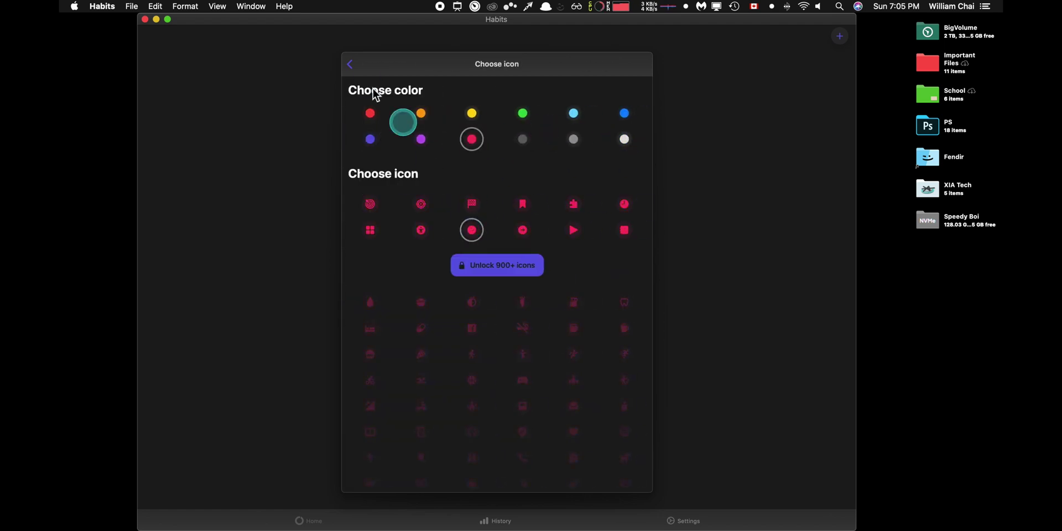
{"action": "left_click", "coordinate": [360, 71]}
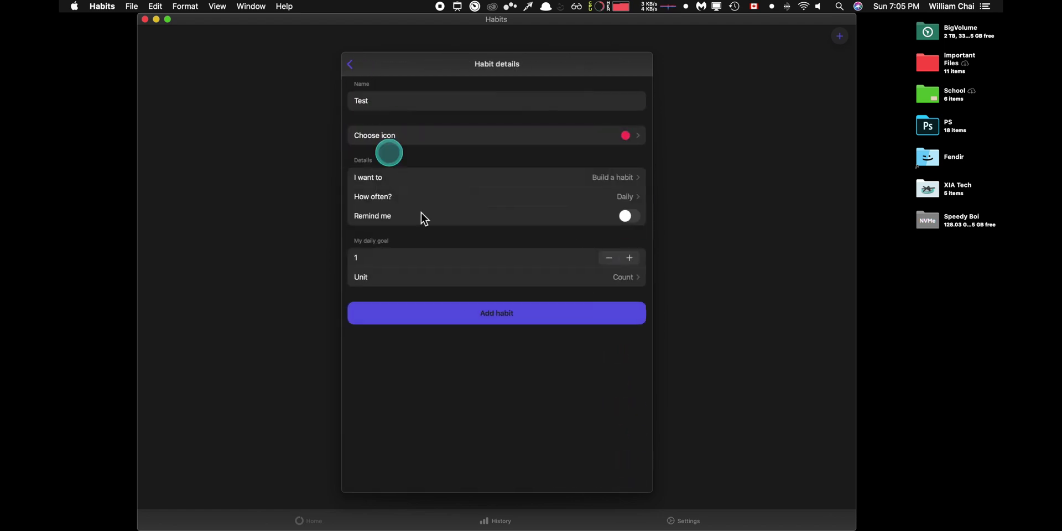
Limit the Test habit to selected weekdays without Tuesday and add it with a daily goal of 5
{"action": "left_click", "coordinate": [590, 198]}
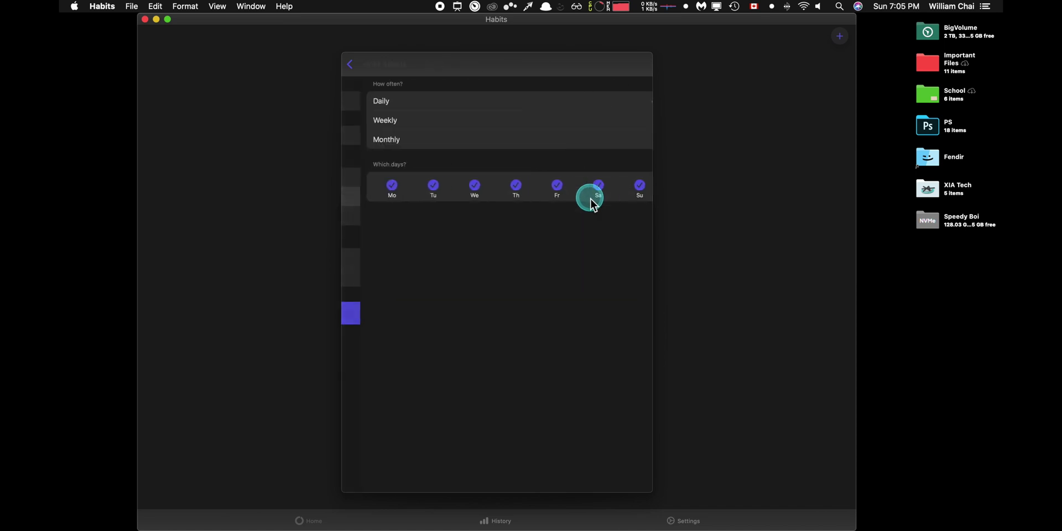
{"action": "left_click", "coordinate": [415, 187]}
{"action": "left_click", "coordinate": [453, 188]}
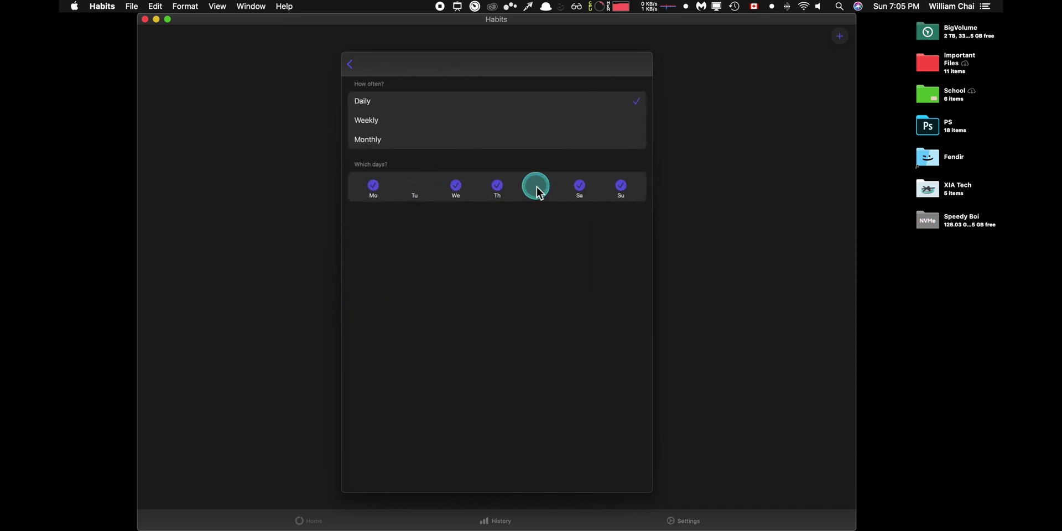
{"action": "left_click", "coordinate": [352, 65]}
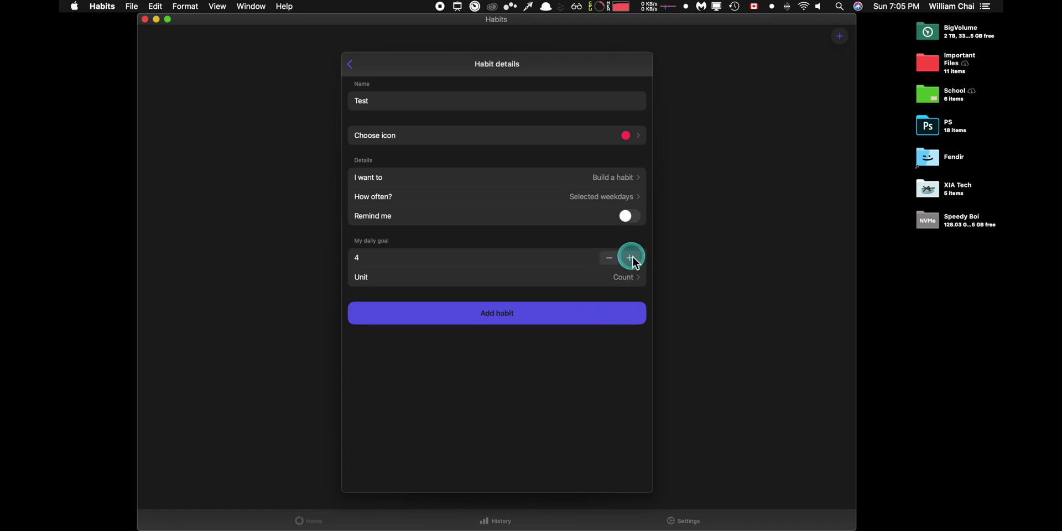
{"action": "left_click", "coordinate": [561, 320]}
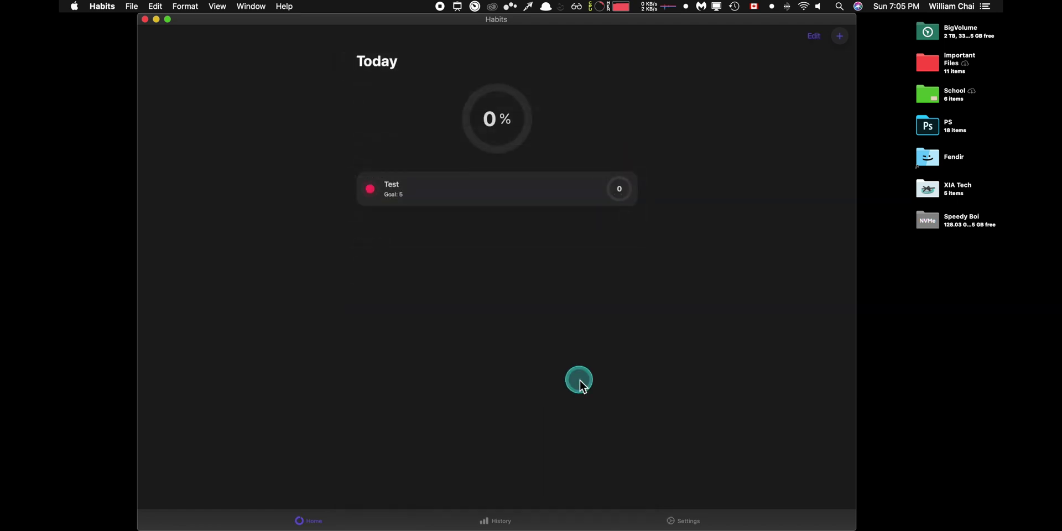
Log two counts of progress on the Test habit and close its progress card
{"action": "left_click", "coordinate": [566, 184]}
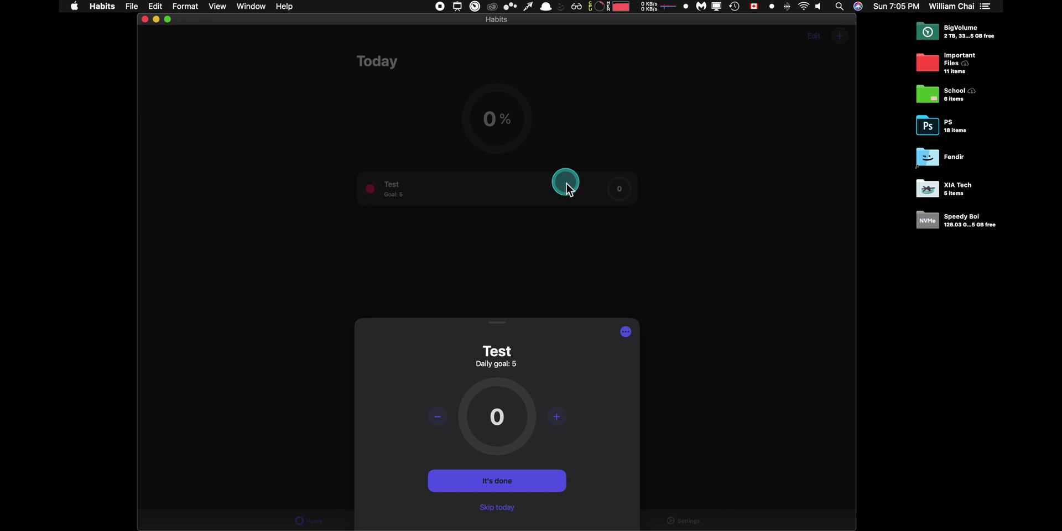
{"action": "left_click", "coordinate": [555, 416]}
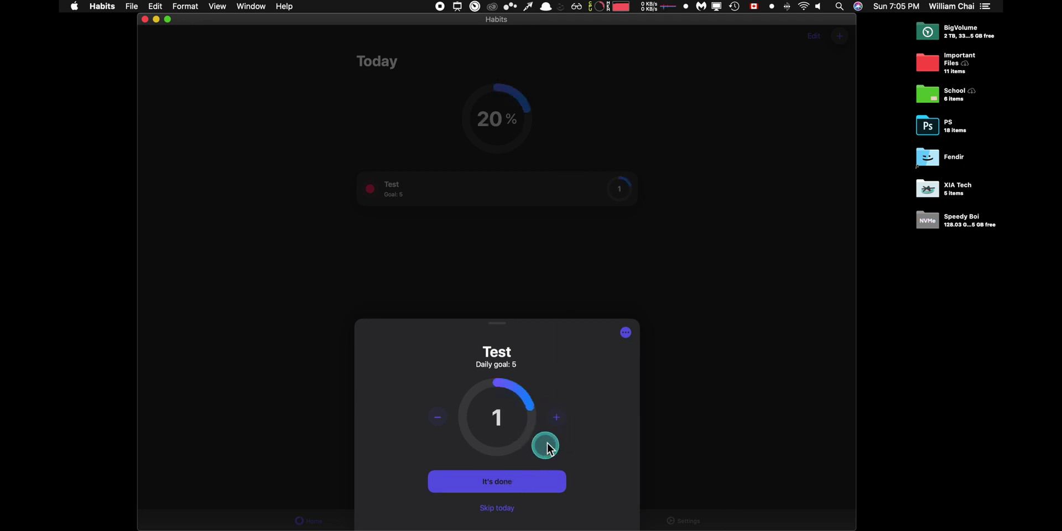
{"action": "left_click", "coordinate": [557, 419]}
{"action": "left_click", "coordinate": [777, 404]}
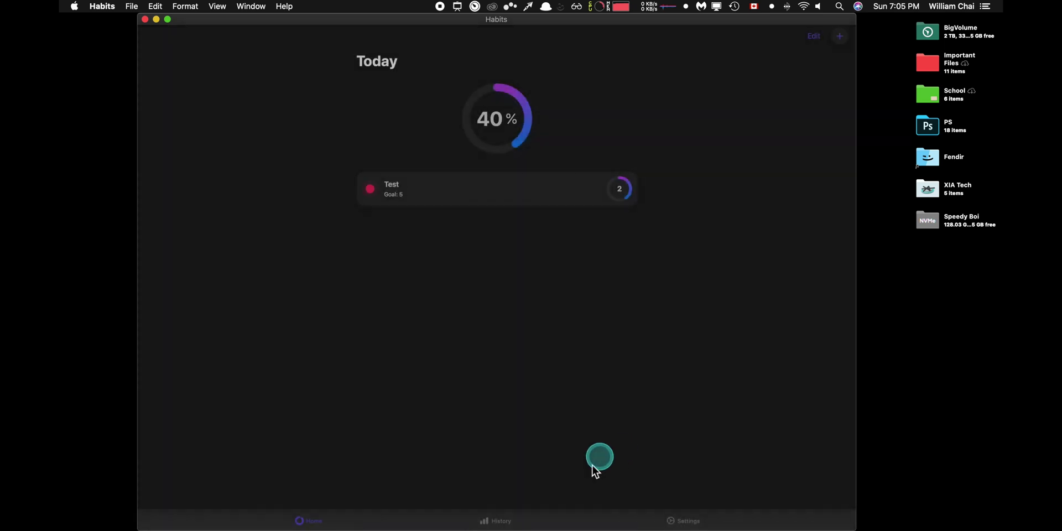
Review the Habits settings and the history's habits, archived and overview pages, ending back on the Today overview
{"action": "key", "text": "super+comma"}
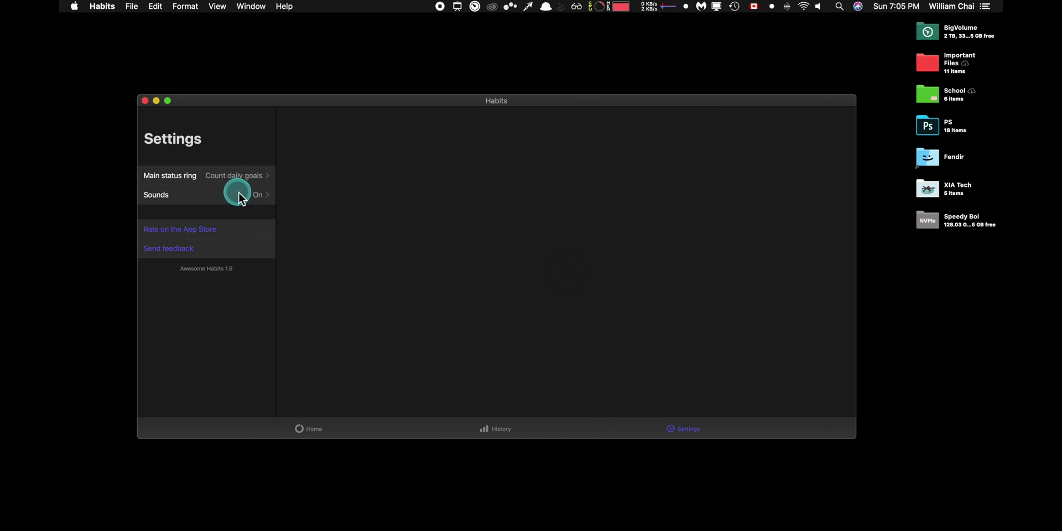
{"action": "left_click", "coordinate": [514, 432]}
{"action": "left_click", "coordinate": [502, 143]}
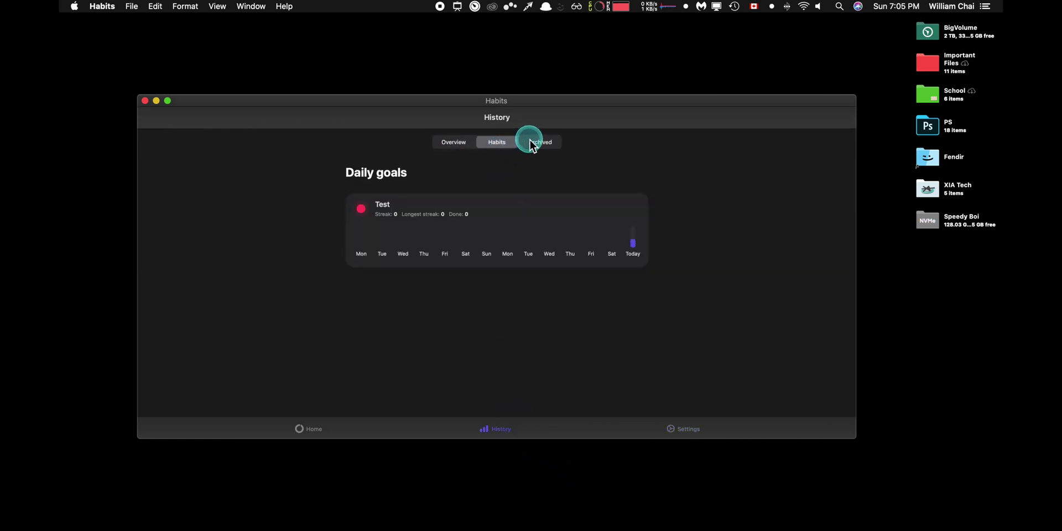
{"action": "left_click", "coordinate": [529, 142]}
{"action": "left_click", "coordinate": [454, 143]}
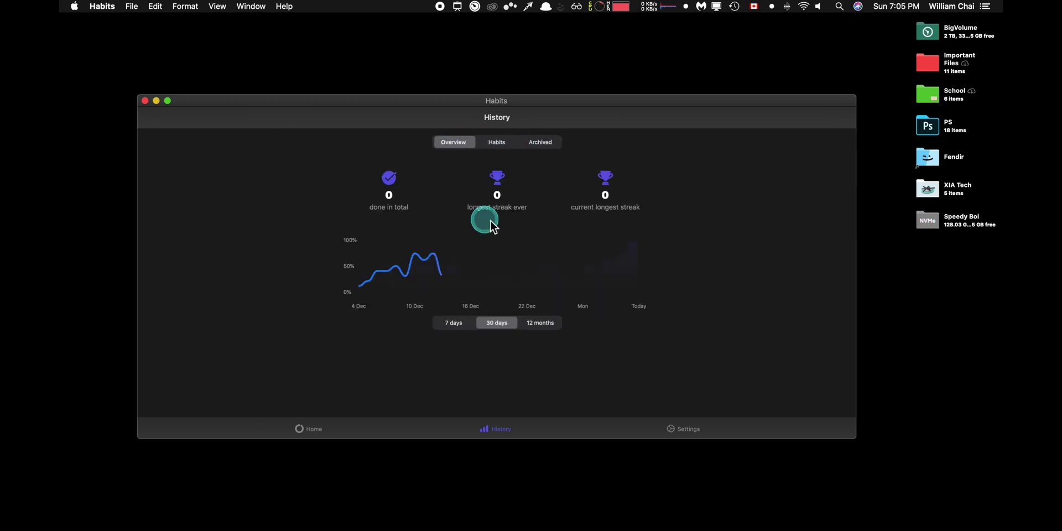
{"action": "left_click", "coordinate": [304, 432]}
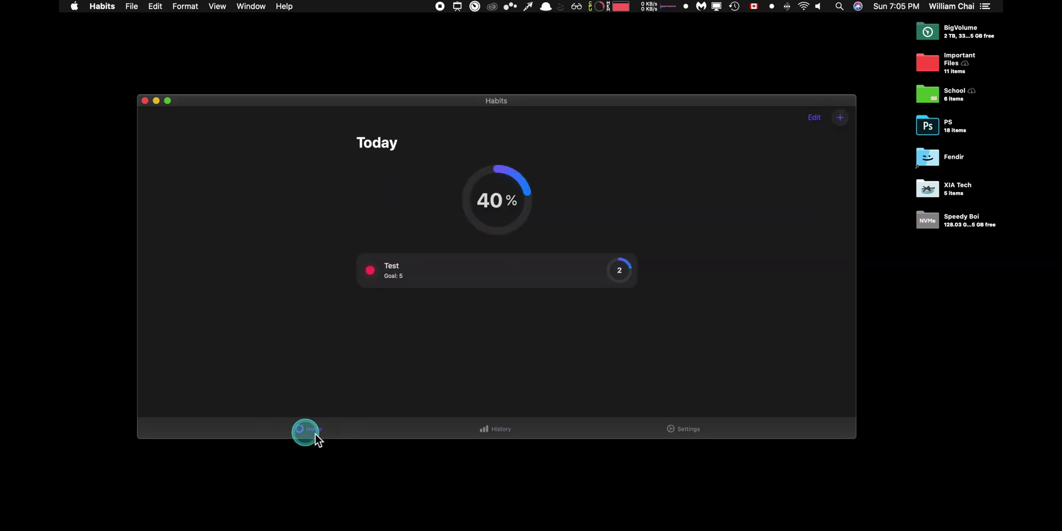
Skip the Test habit for today and add a monthly Limit spending habit with a maximum of 3003 $
{"action": "left_click", "coordinate": [602, 281]}
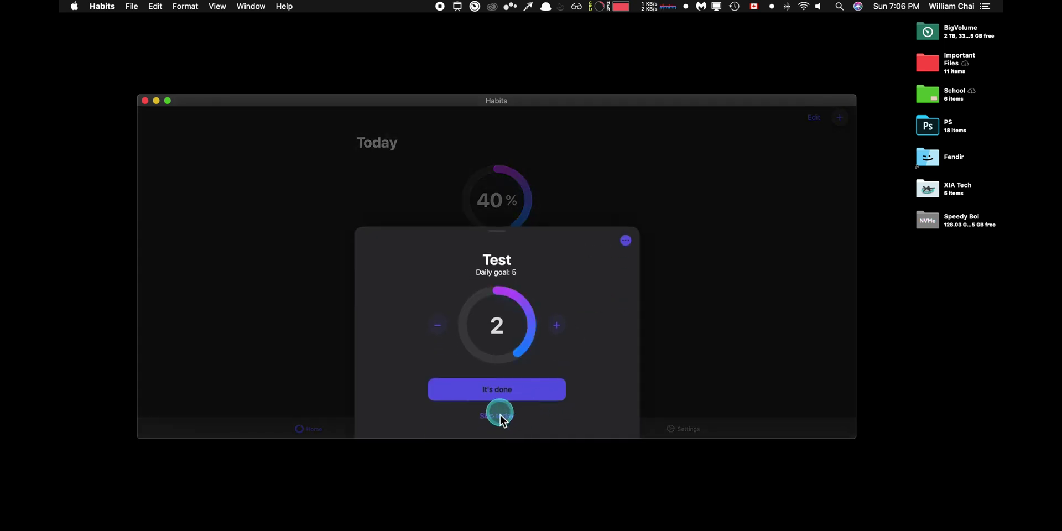
{"action": "left_click", "coordinate": [497, 414]}
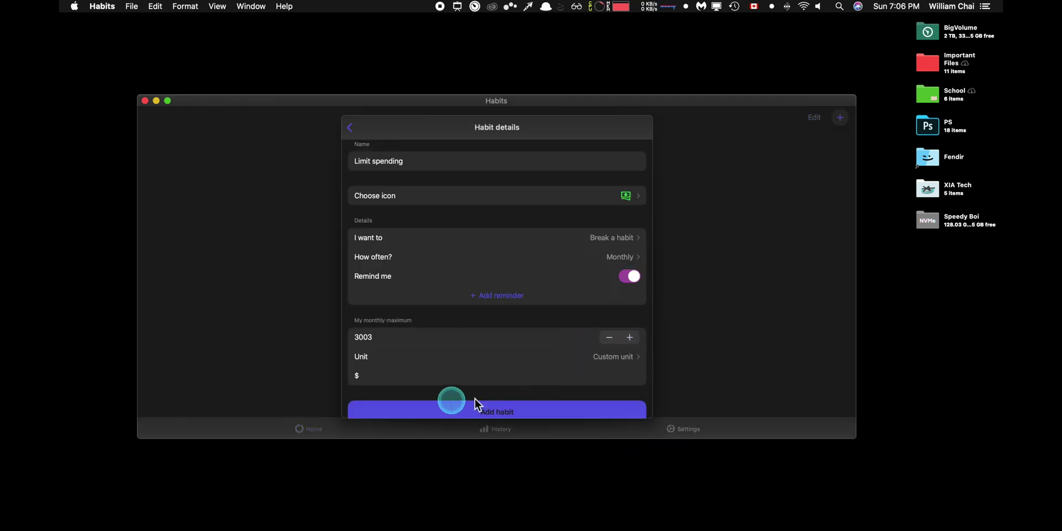
{"action": "left_click", "coordinate": [514, 411]}
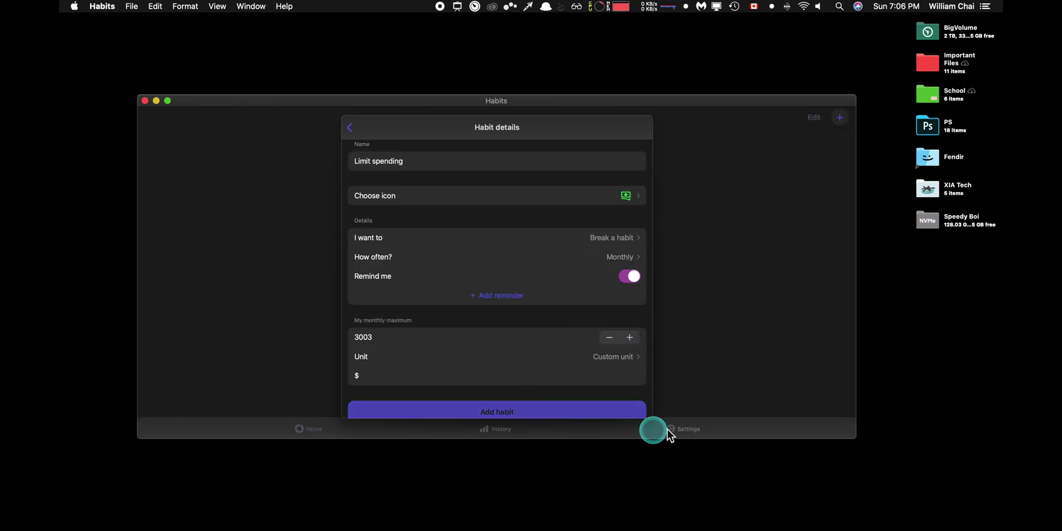
Open the Limit spending habit and log 2,125 $ of spending using the preset 100, 25 and 1K increments
{"action": "left_click", "coordinate": [499, 342]}
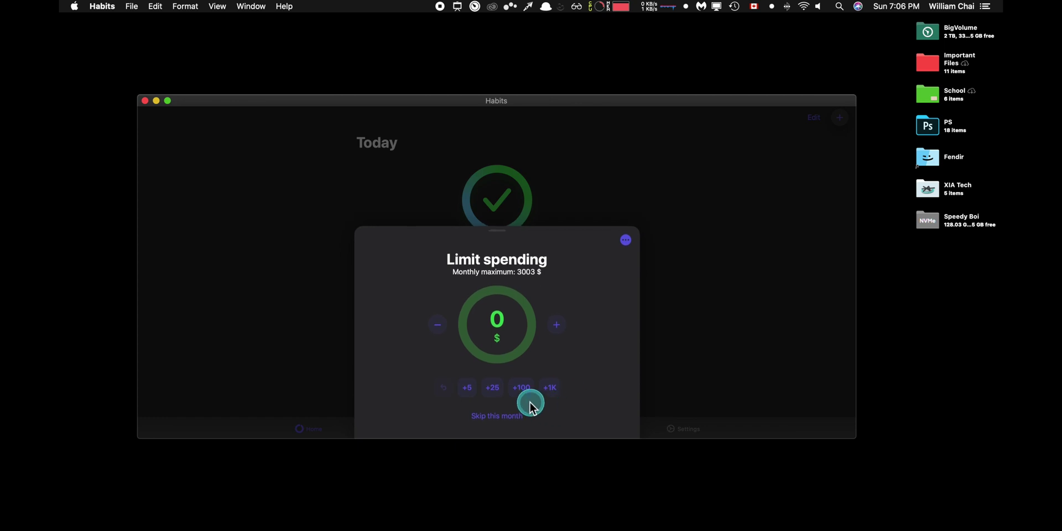
{"action": "left_click", "coordinate": [524, 390]}
{"action": "left_click", "coordinate": [483, 390]}
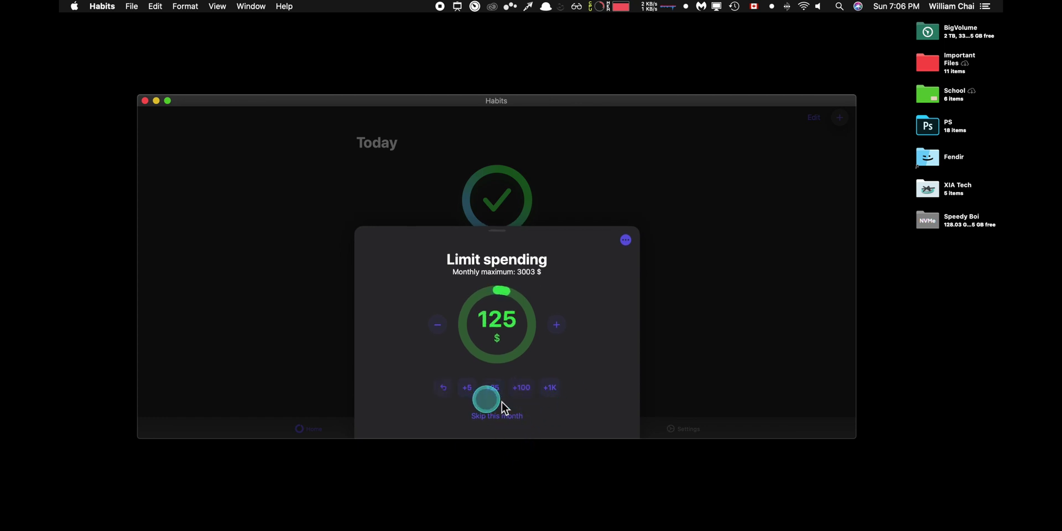
{"action": "left_click", "coordinate": [561, 386]}
{"action": "left_click", "coordinate": [550, 387]}
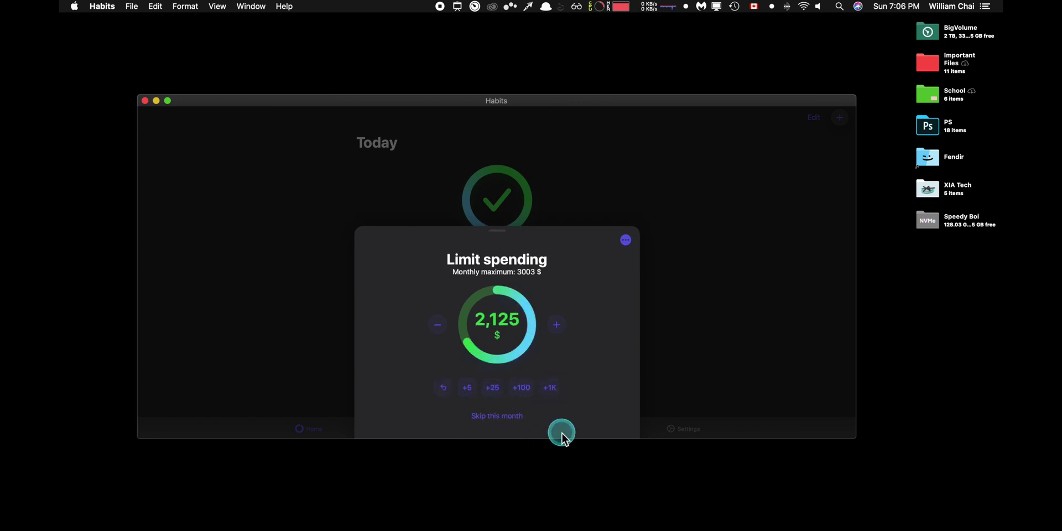
Log further Limit spending amounts in 100 $, 25 $ and 5 $ increments and close the habit's card
{"action": "left_click", "coordinate": [516, 393]}
{"action": "left_click", "coordinate": [517, 393]}
{"action": "left_click", "coordinate": [516, 392]}
{"action": "left_click", "coordinate": [494, 393]}
{"action": "left_click", "coordinate": [495, 393]}
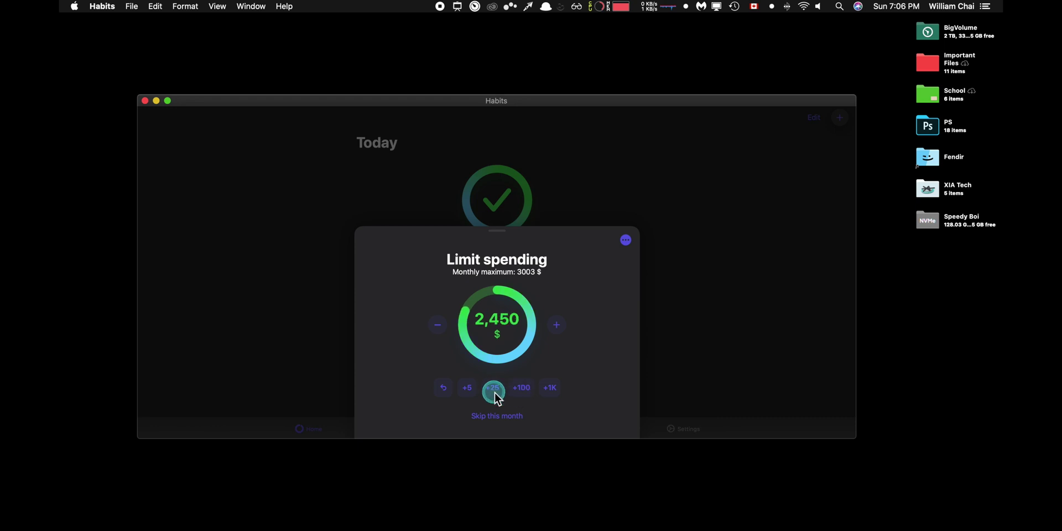
{"action": "left_click", "coordinate": [473, 388]}
{"action": "left_click", "coordinate": [473, 387]}
{"action": "left_click", "coordinate": [473, 387]}
{"action": "left_click", "coordinate": [472, 387]}
{"action": "left_click", "coordinate": [575, 429]}
{"action": "left_click", "coordinate": [682, 220]}
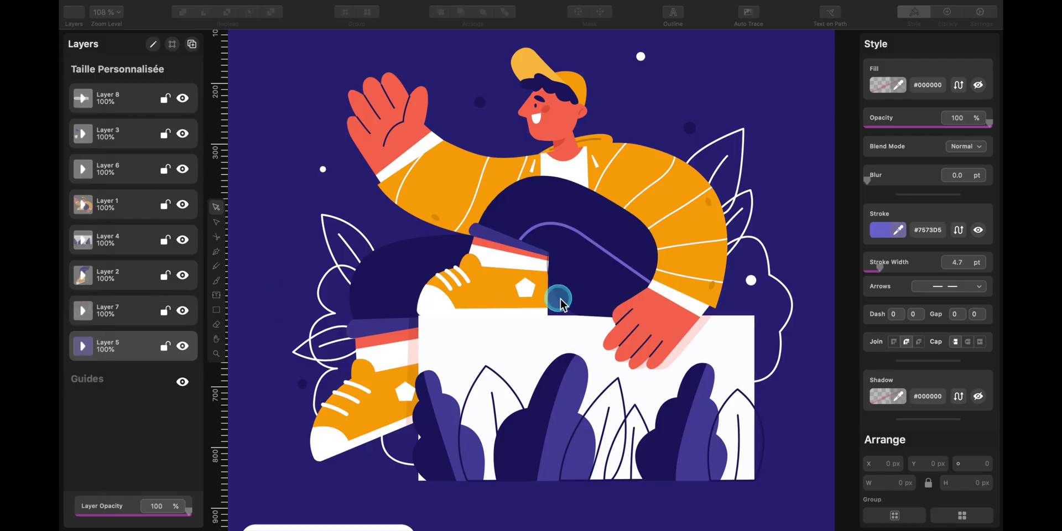
In the vector drawing app, move the illustration's white block up and to the left and make it smaller
{"action": "left_click", "coordinate": [517, 327]}
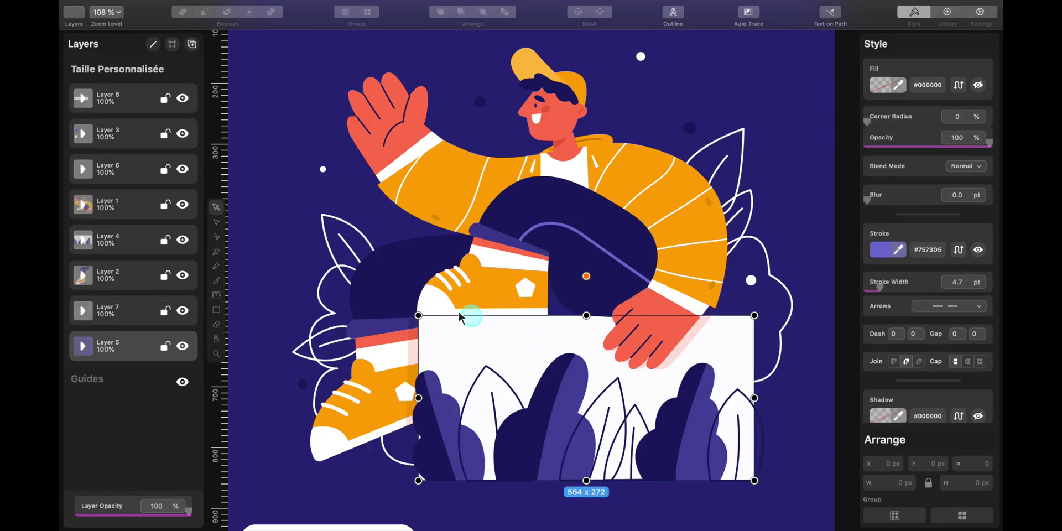
{"action": "left_click_drag", "start_coordinate": [511, 353], "coordinate": [439, 312]}
{"action": "left_click_drag", "start_coordinate": [347, 274], "coordinate": [404, 285]}
Pull the white shirt's lower-right node outward over the jacket, widening the shirt to about 109 × 66
{"action": "left_click", "coordinate": [587, 167]}
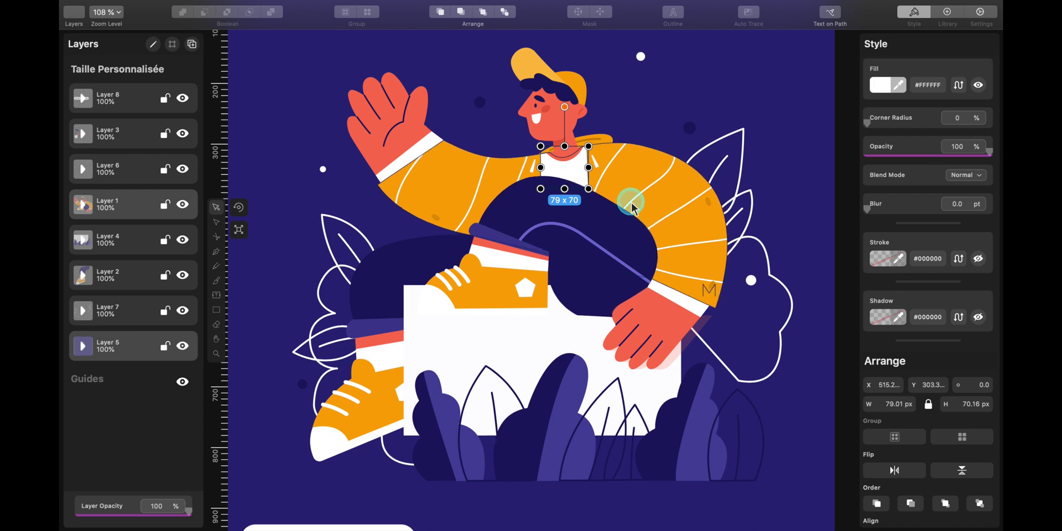
{"action": "left_click", "coordinate": [216, 222]}
{"action": "left_click", "coordinate": [564, 160]}
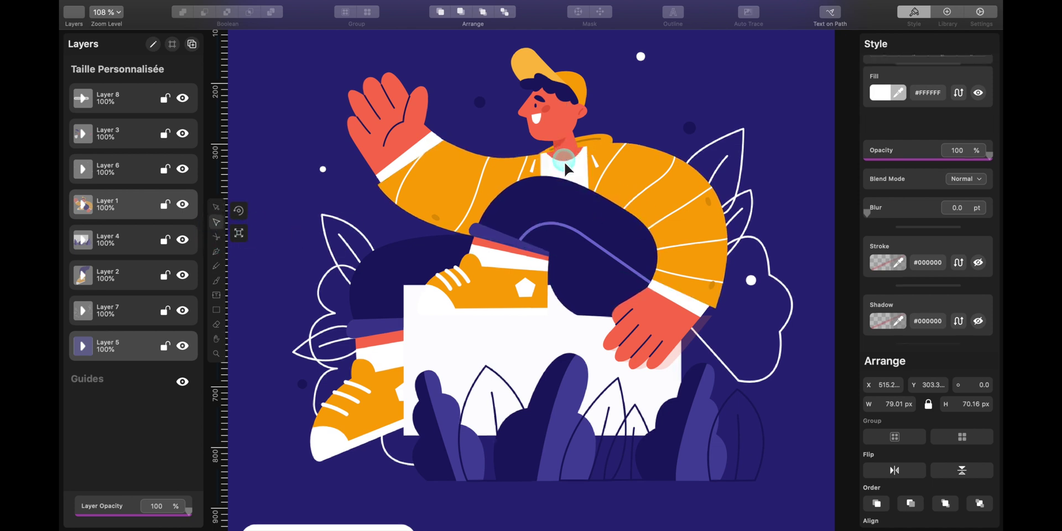
{"action": "left_click_drag", "start_coordinate": [589, 188], "coordinate": [607, 178]}
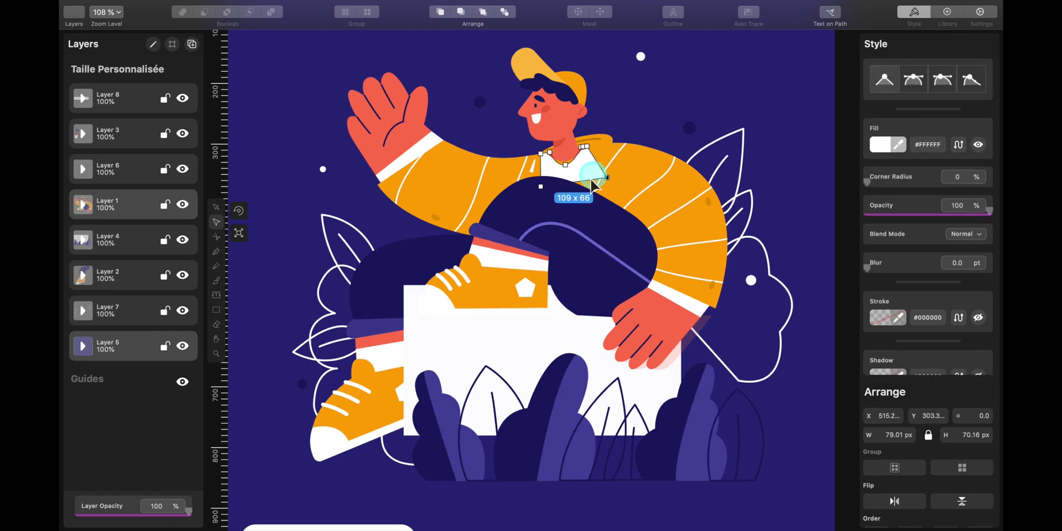
Extend the shirt's lower edge to about 114 × 73 overall and make its right-edge node a sharp corner
{"action": "left_click", "coordinate": [589, 186]}
{"action": "left_click_drag", "start_coordinate": [600, 190], "coordinate": [616, 187]}
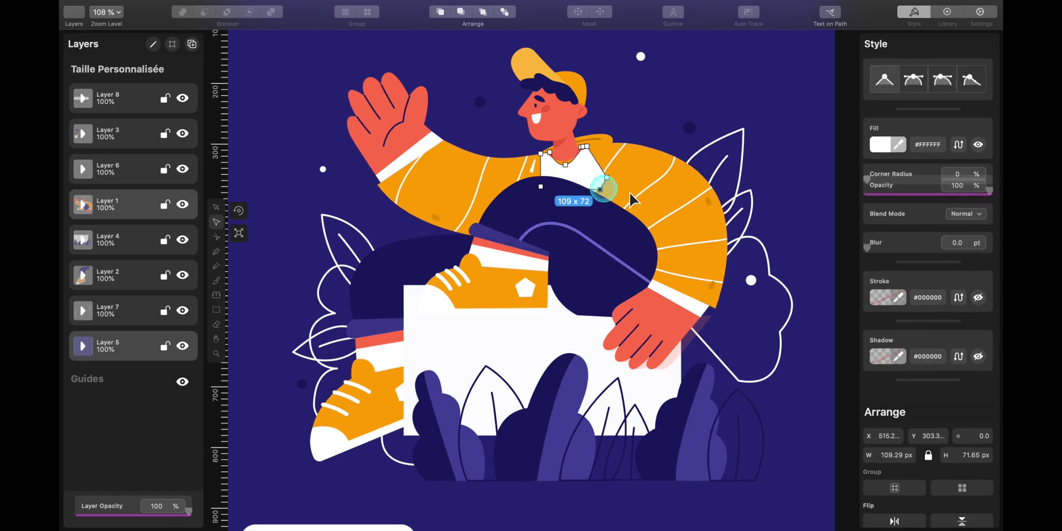
{"action": "left_click", "coordinate": [605, 176]}
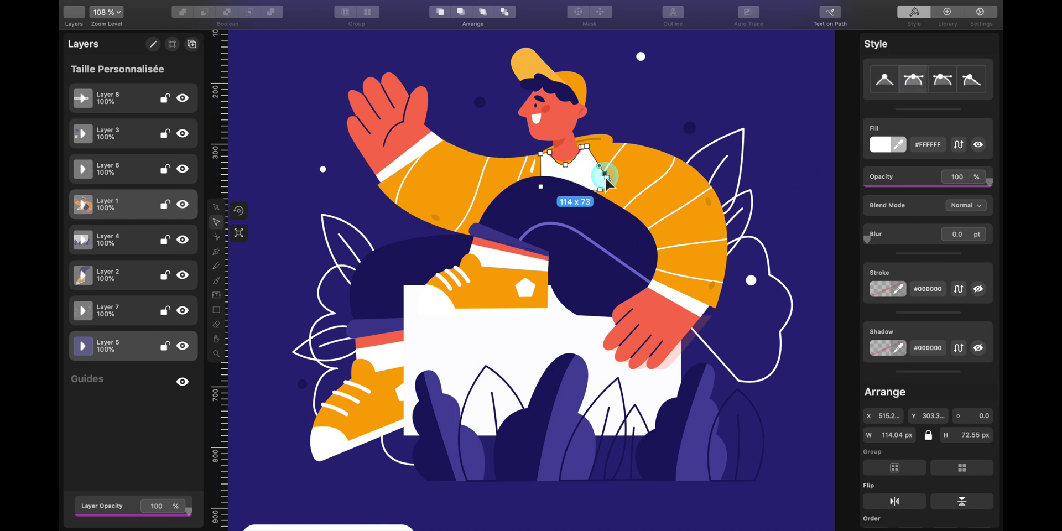
{"action": "double_click", "coordinate": [605, 177]}
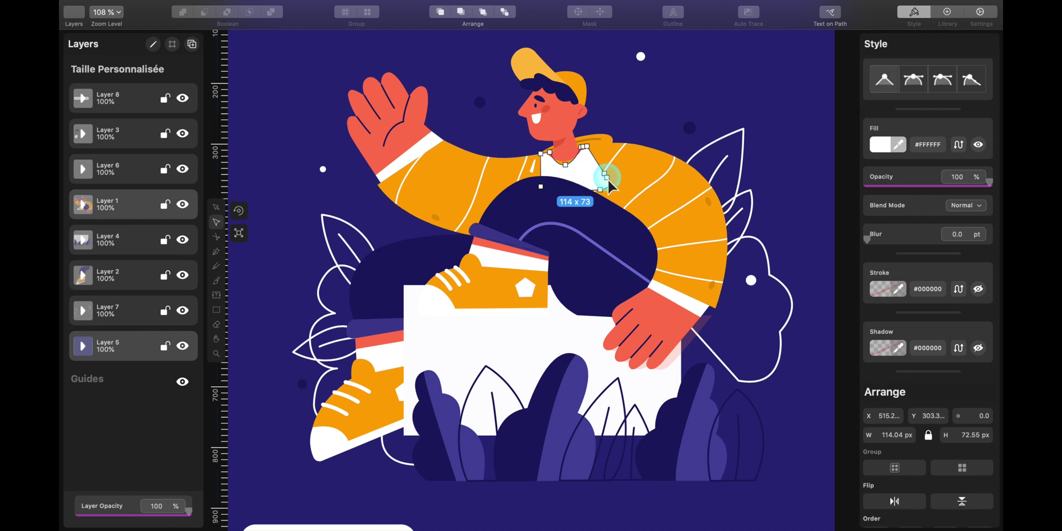
Select the purple line on the man's leg and bend it downward by its nodes to about 215 × 98
{"action": "left_click", "coordinate": [595, 250]}
{"action": "left_click", "coordinate": [608, 271]}
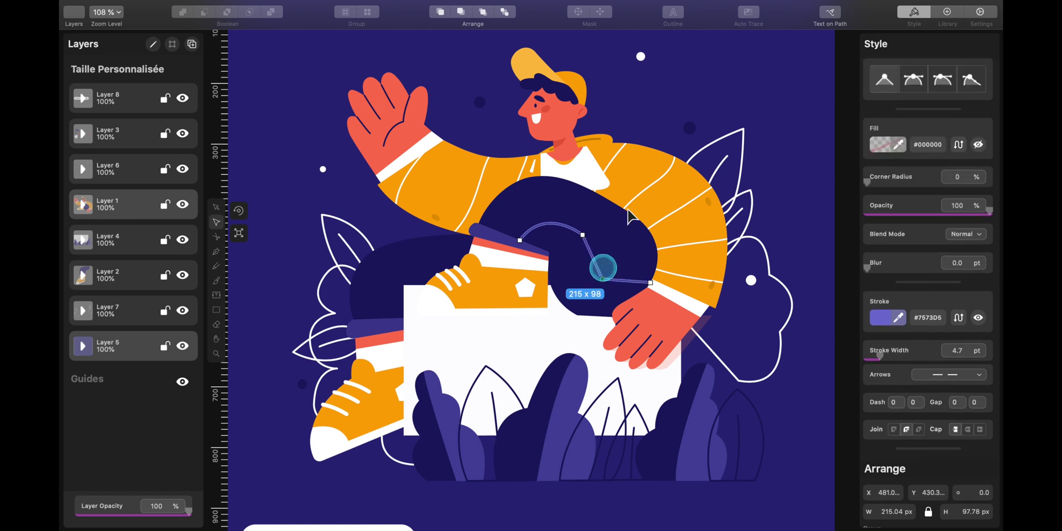
Make the purple leg line's middle node smooth and reshape its curve with the handles to about 215 × 104
{"action": "left_click", "coordinate": [912, 79]}
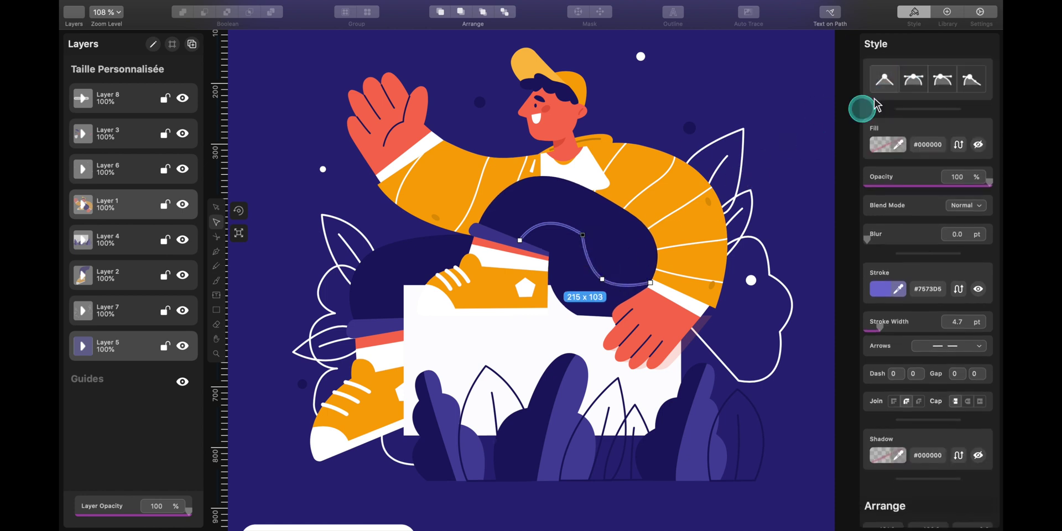
{"action": "left_click", "coordinate": [633, 272]}
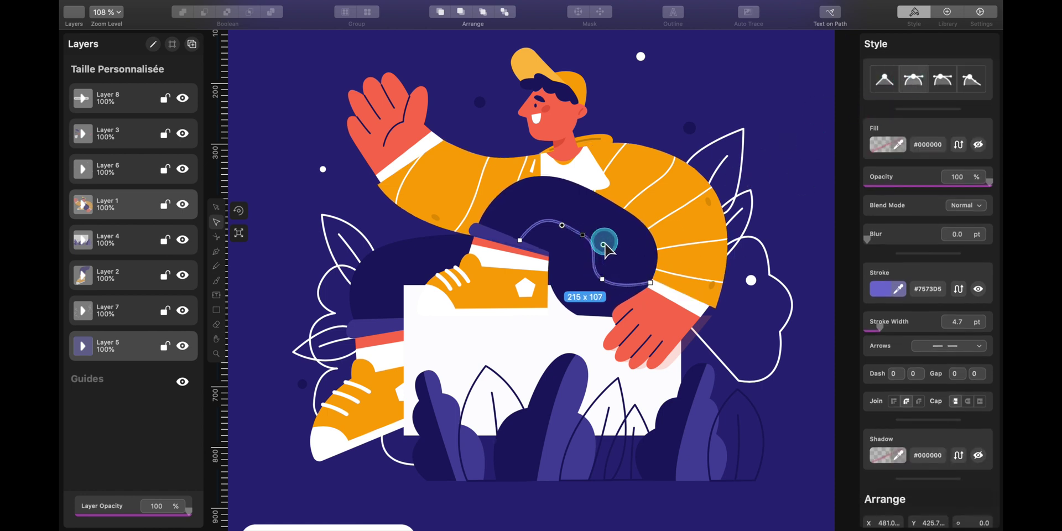
{"action": "left_click", "coordinate": [584, 237]}
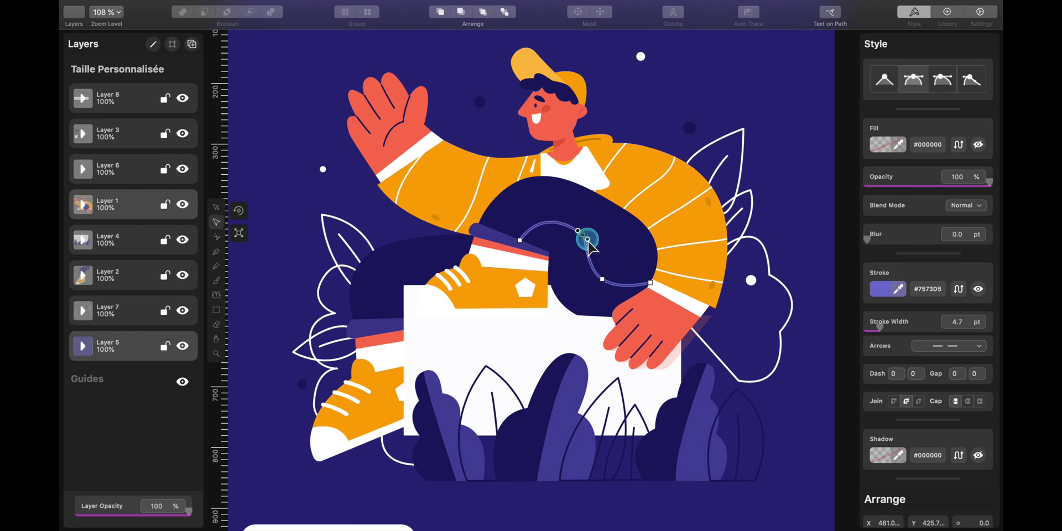
{"action": "left_click", "coordinate": [583, 280]}
{"action": "mouse_move", "coordinate": [579, 234]}
{"action": "left_mouse_down"}
{"action": "mouse_move", "coordinate": [557, 264]}
{"action": "mouse_move", "coordinate": [773, 269]}
{"action": "left_mouse_up"}
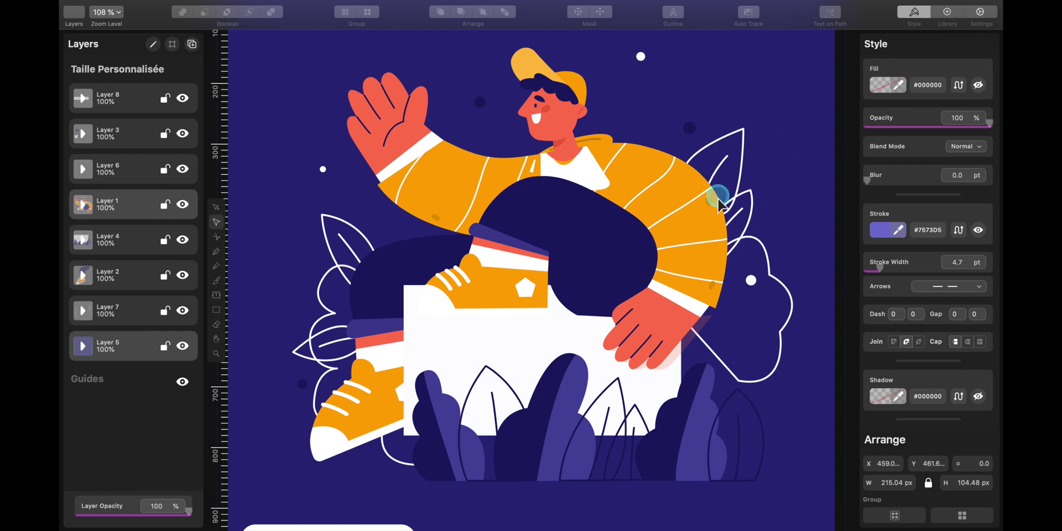
Delete the dark blue background shape and try to delete the other elements of the illustration
{"action": "left_click", "coordinate": [643, 243]}
{"action": "key", "text": "Delete"}
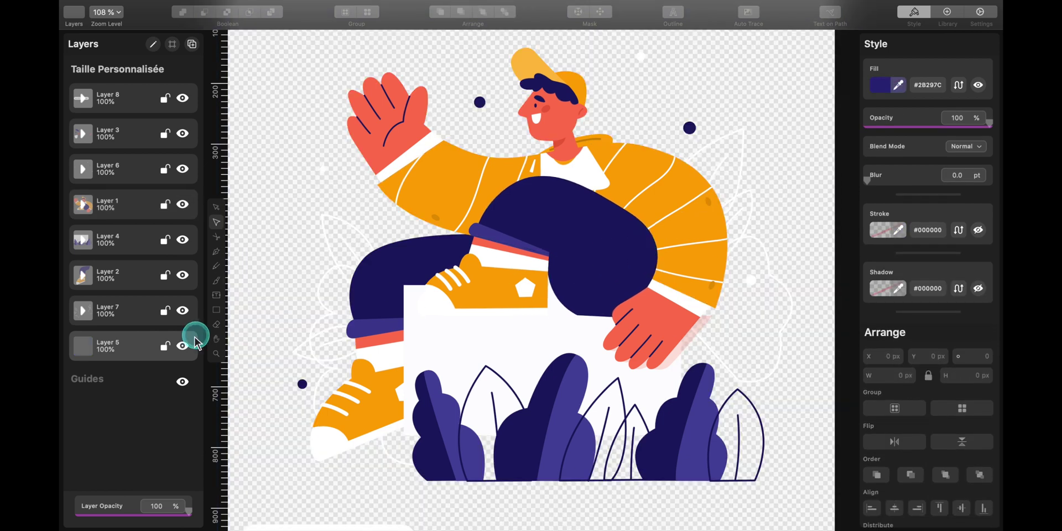
{"action": "mouse_move", "coordinate": [278, 147]}
{"action": "left_mouse_down"}
{"action": "mouse_move", "coordinate": [497, 354]}
{"action": "mouse_move", "coordinate": [778, 466]}
{"action": "left_mouse_up"}
{"action": "key", "text": "Delete"}
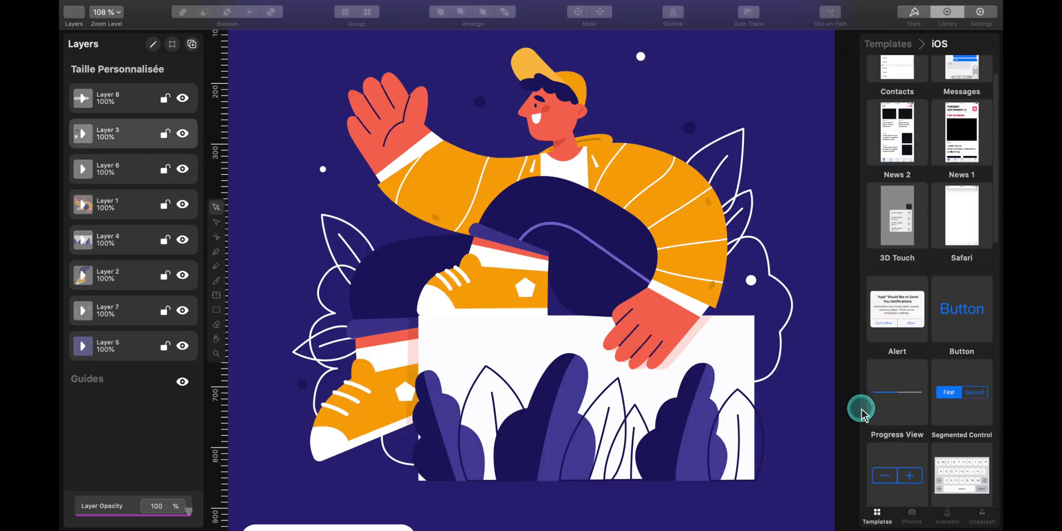
Add the iOS Switch On template to the canvas, enlarge it to about 425 × 248 and position it over the man's torso
{"action": "scroll", "coordinate": [879, 408], "scroll_direction": "down", "scroll_amount": 7}
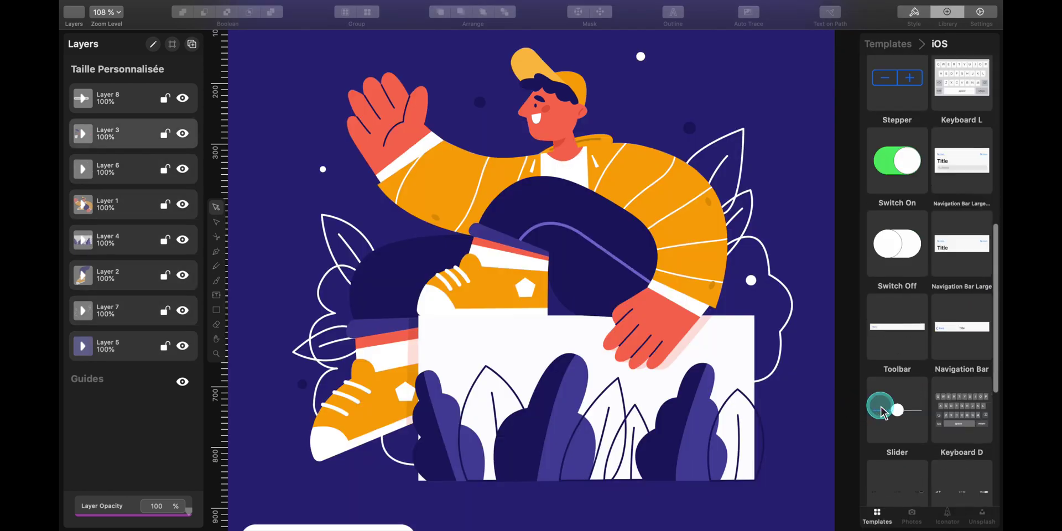
{"action": "left_click", "coordinate": [896, 166]}
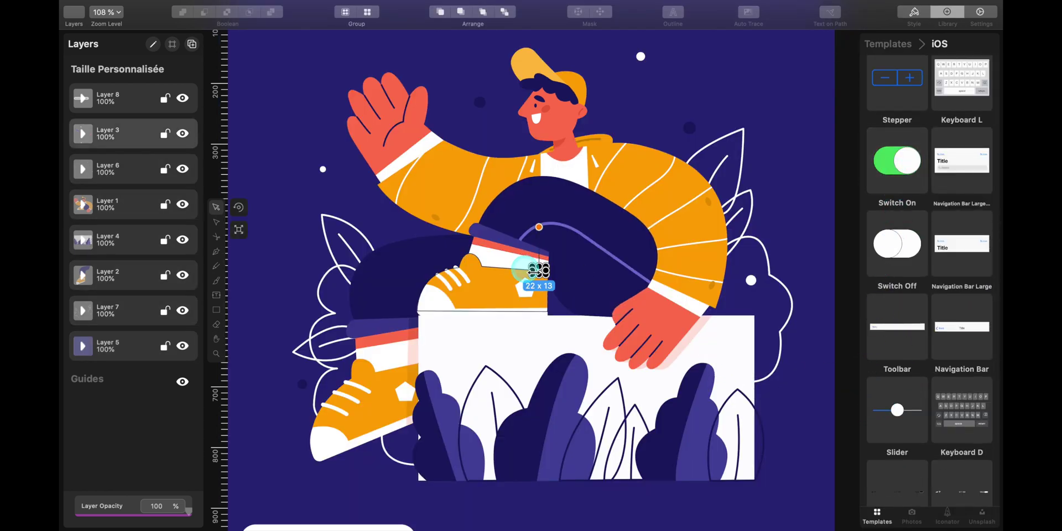
{"action": "left_click_drag", "start_coordinate": [545, 275], "coordinate": [805, 470]}
{"action": "left_click", "coordinate": [705, 348]}
{"action": "left_click_drag", "start_coordinate": [705, 348], "coordinate": [676, 238]}
{"action": "left_click", "coordinate": [645, 444]}
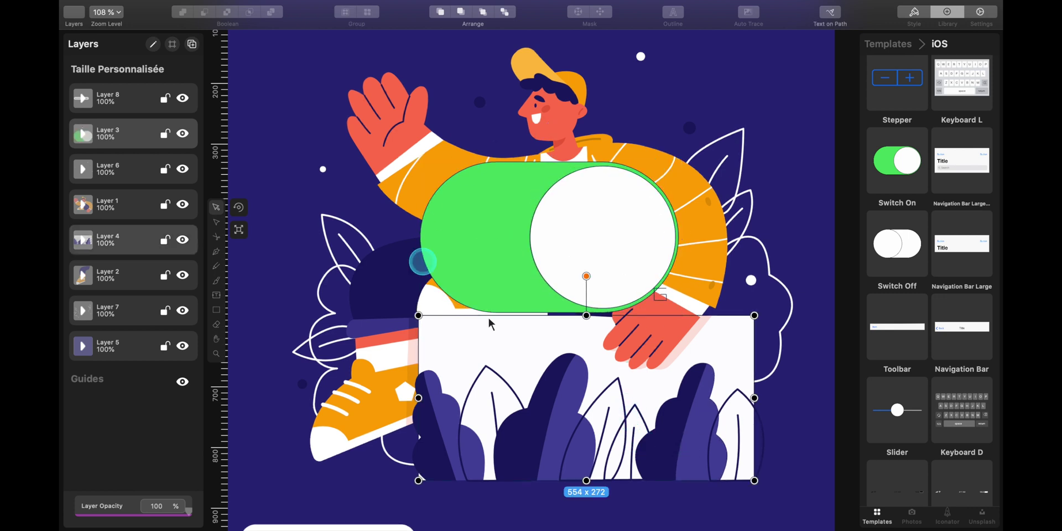
Delete the green switch from the illustration and close the drawing document
{"action": "left_click", "coordinate": [596, 234]}
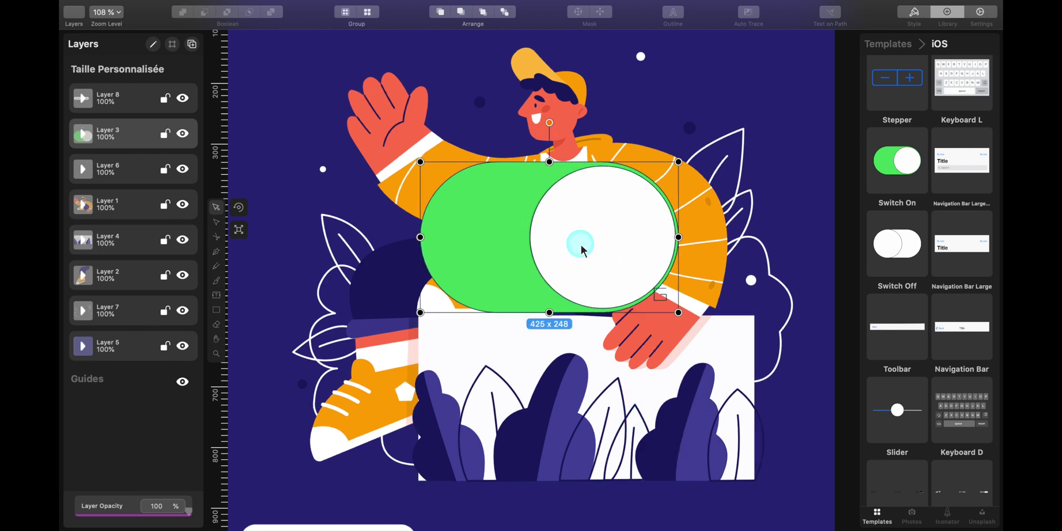
{"action": "key", "text": "Delete"}
{"action": "left_click", "coordinate": [587, 282]}
{"action": "left_click", "coordinate": [645, 158]}
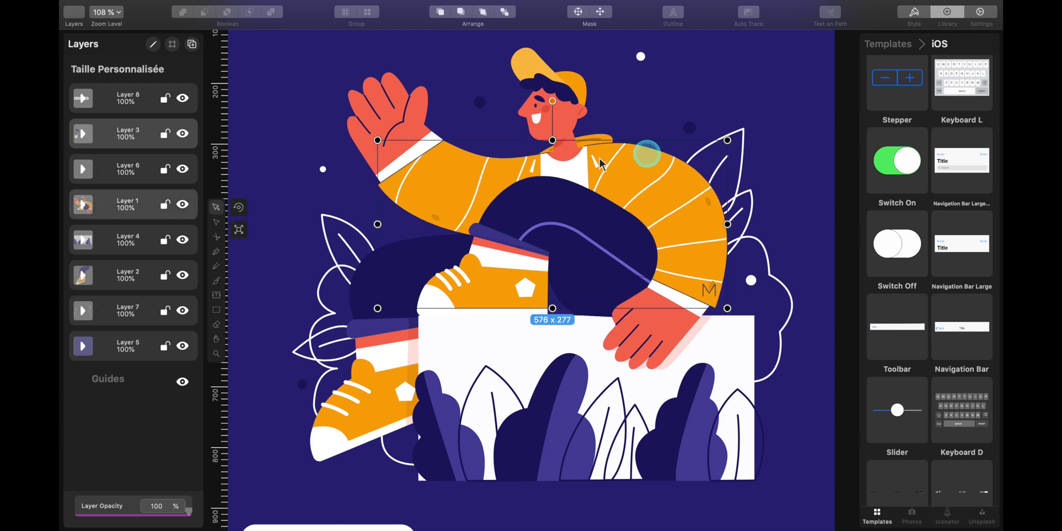
{"action": "key", "text": "super+w"}
{"action": "left_click", "coordinate": [492, 88]}
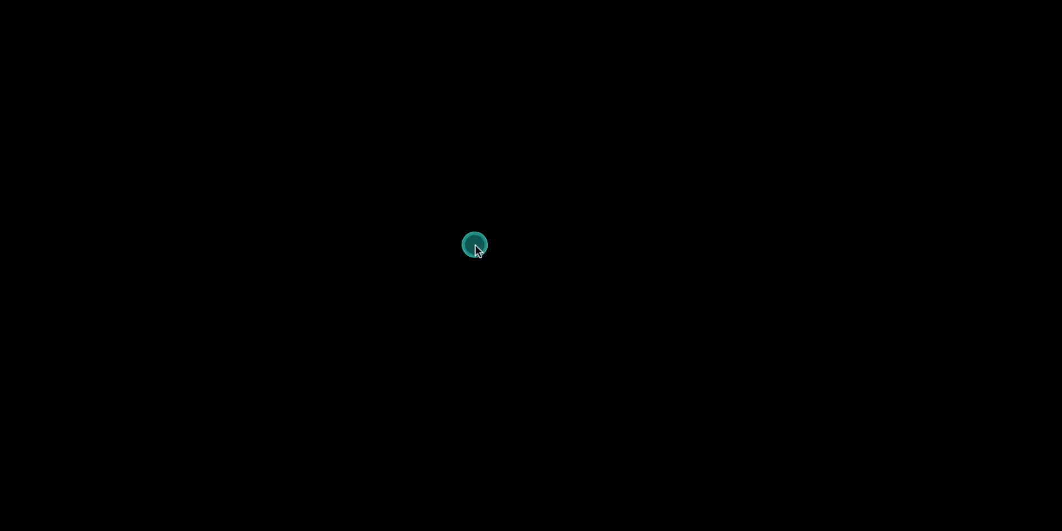
Launch Mactracker and browse its list of all models
{"action": "key", "text": "alt+space"}
{"action": "type", "text": "mac"}
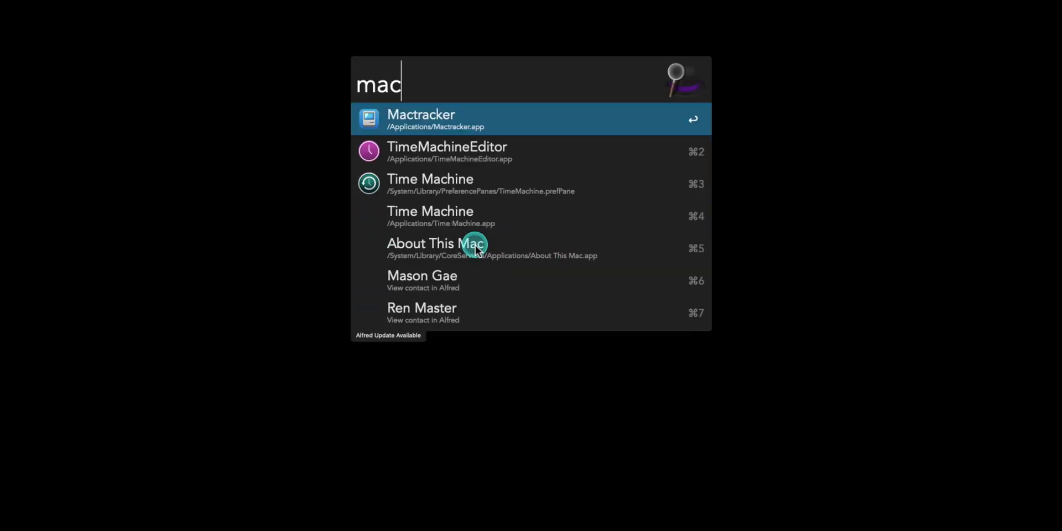
{"action": "key", "text": "Return"}
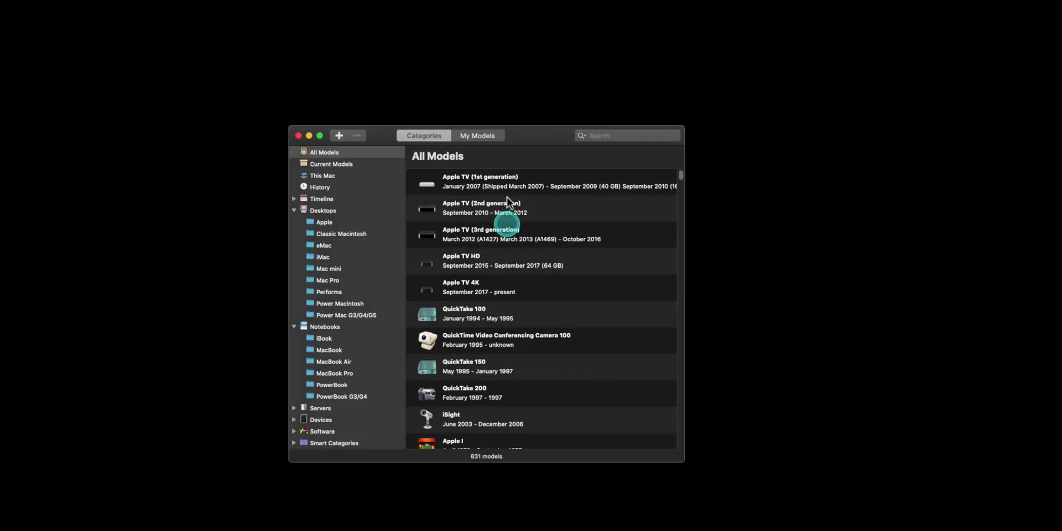
{"action": "scroll", "coordinate": [499, 411], "scroll_direction": "down", "scroll_amount": 20}
{"action": "scroll", "coordinate": [446, 380], "scroll_direction": "up", "scroll_amount": 10}
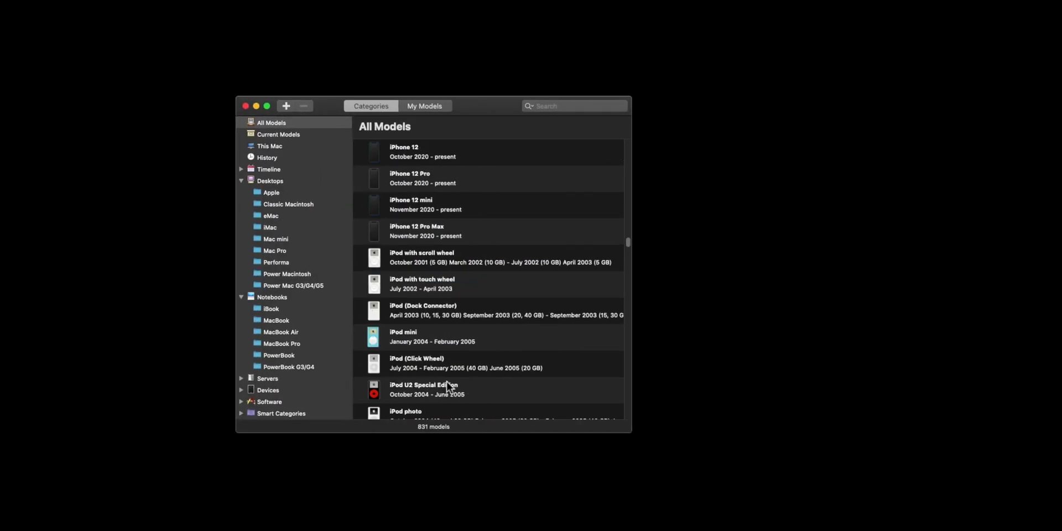
Search all models for "airpods max" and open the AirPods Max details in a window beside the model list
{"action": "key", "text": "super+f"}
{"action": "type", "text": "airp"}
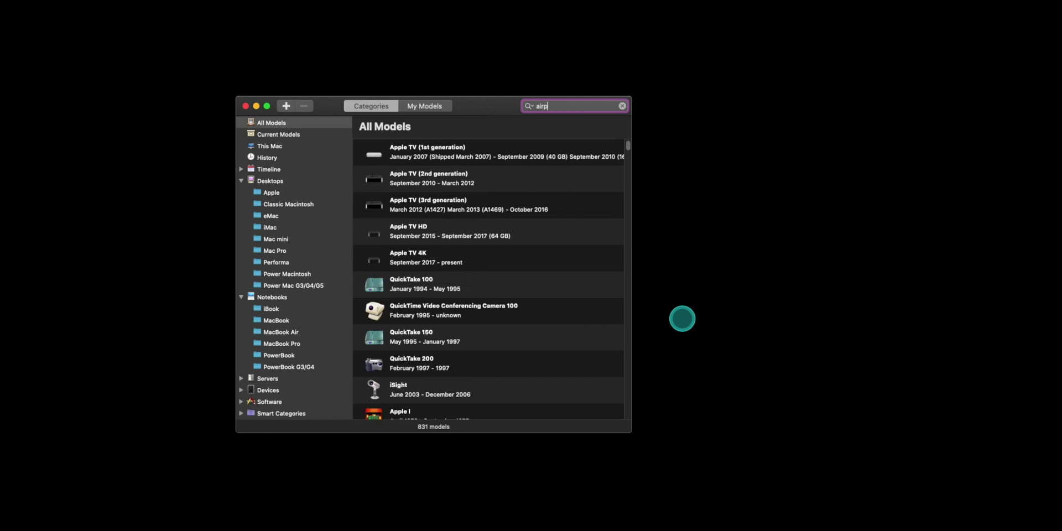
{"action": "type", "text": "ods max"}
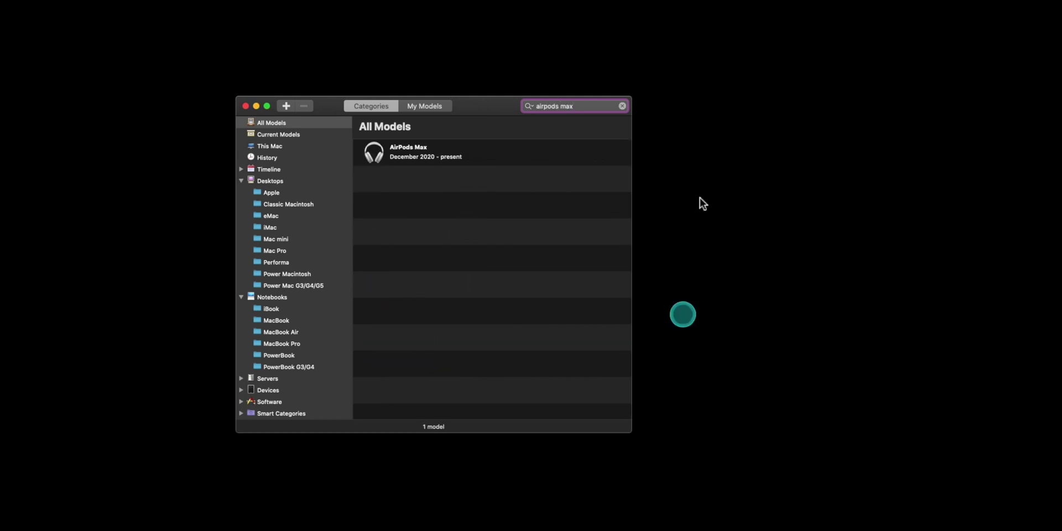
{"action": "double_click", "coordinate": [446, 152]}
{"action": "left_click_drag", "start_coordinate": [658, 172], "coordinate": [682, 154]}
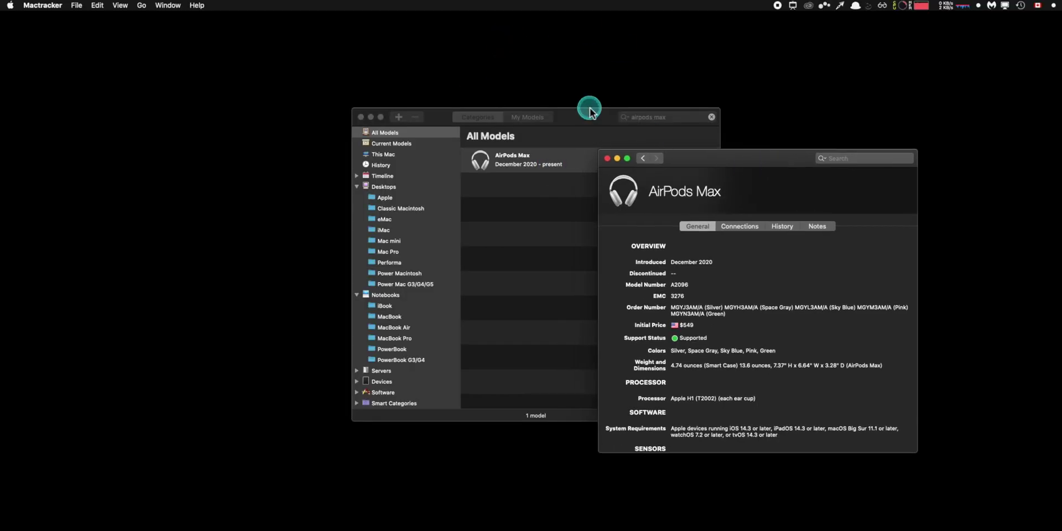
{"action": "left_click_drag", "start_coordinate": [589, 110], "coordinate": [443, 98]}
{"action": "left_click_drag", "start_coordinate": [737, 157], "coordinate": [674, 131]}
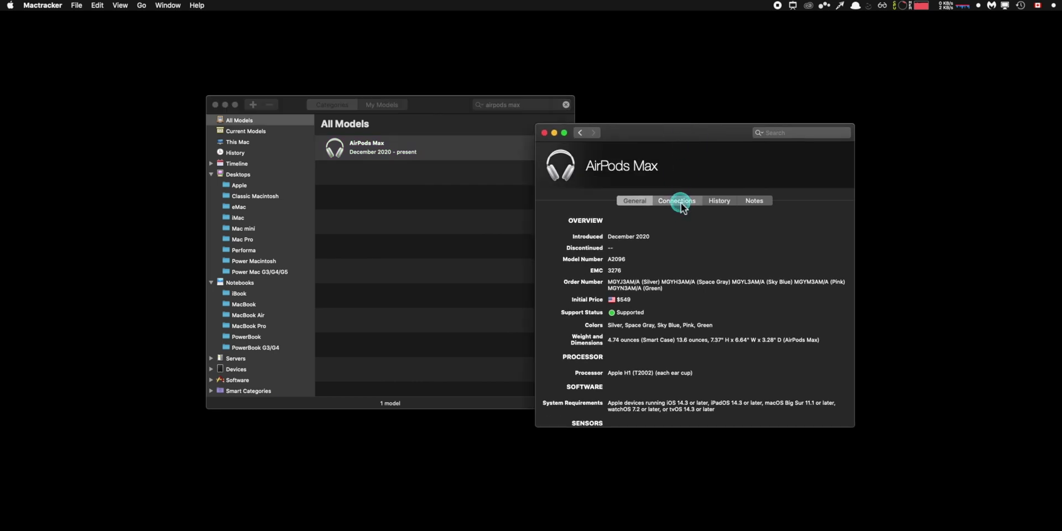
Review the AirPods Max general specifications, highlighting the overview details and the initial price
{"action": "left_click", "coordinate": [681, 205]}
{"action": "left_click", "coordinate": [634, 200]}
{"action": "scroll", "coordinate": [652, 337], "scroll_direction": "down", "scroll_amount": 2}
{"action": "scroll", "coordinate": [653, 338], "scroll_direction": "up", "scroll_amount": 2}
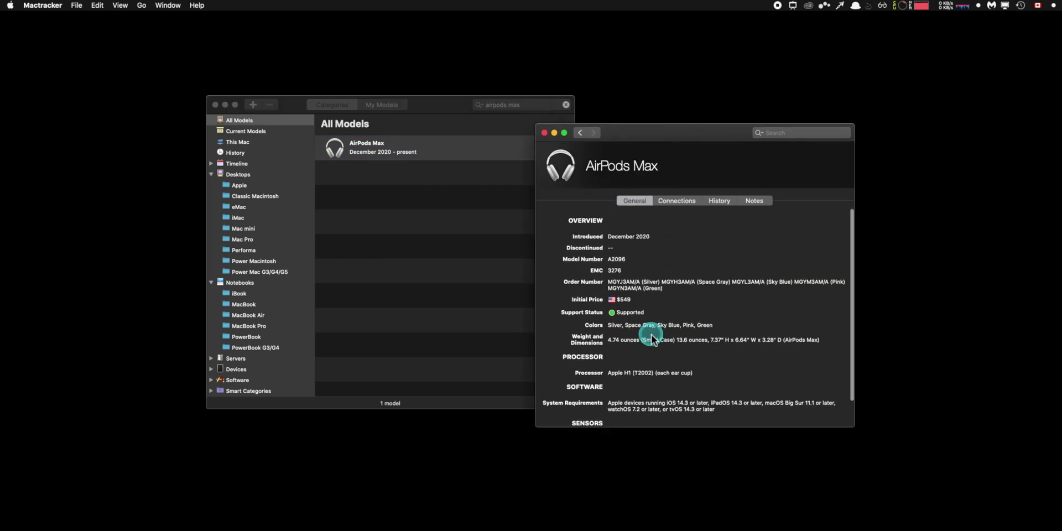
{"action": "left_click_drag", "start_coordinate": [609, 236], "coordinate": [708, 329]}
{"action": "left_click", "coordinate": [608, 302]}
{"action": "left_click_drag", "start_coordinate": [604, 298], "coordinate": [590, 296]}
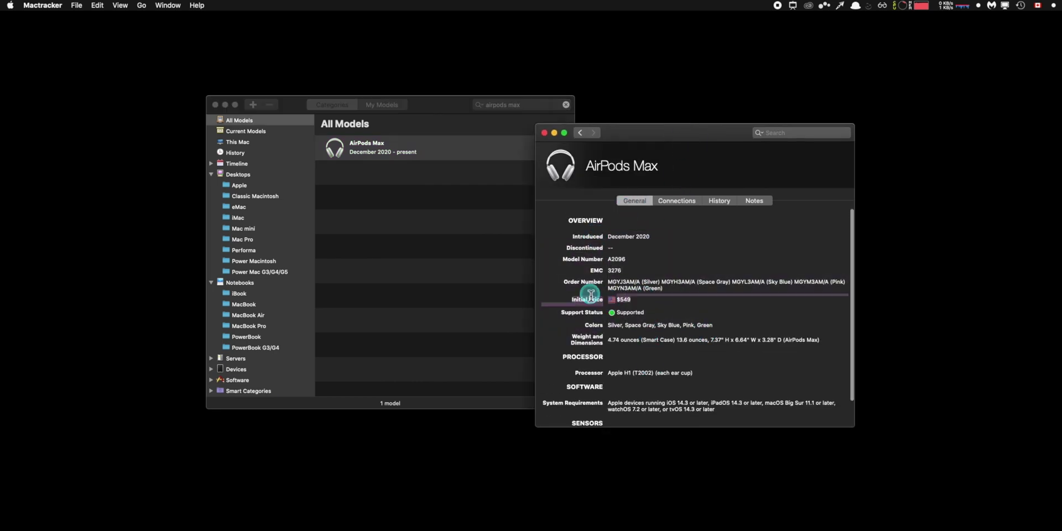
{"action": "left_click", "coordinate": [641, 300]}
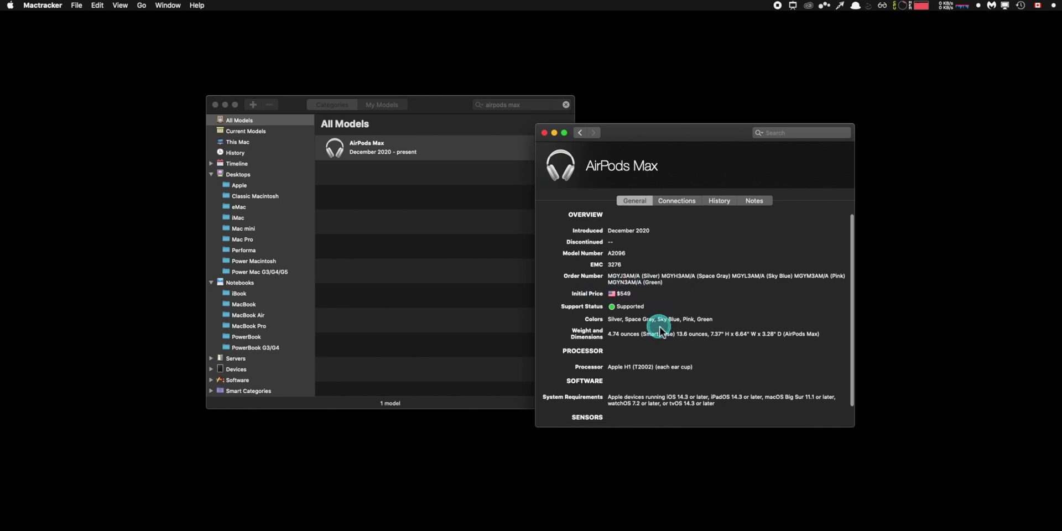
{"action": "scroll", "coordinate": [656, 322], "scroll_direction": "down", "scroll_amount": 2}
Look through the connections, history and notes information for the AirPods Max
{"action": "key", "text": "super+2"}
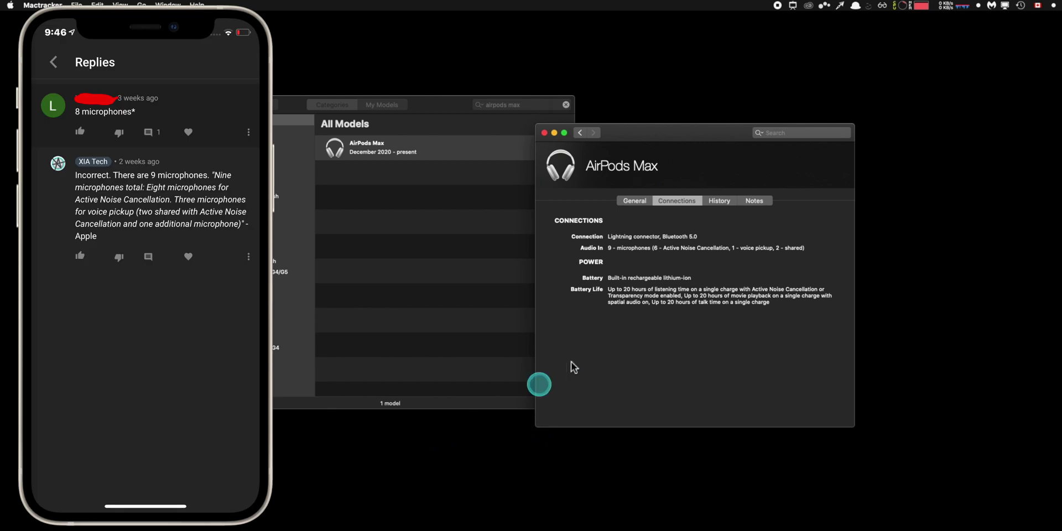
{"action": "left_click", "coordinate": [720, 202]}
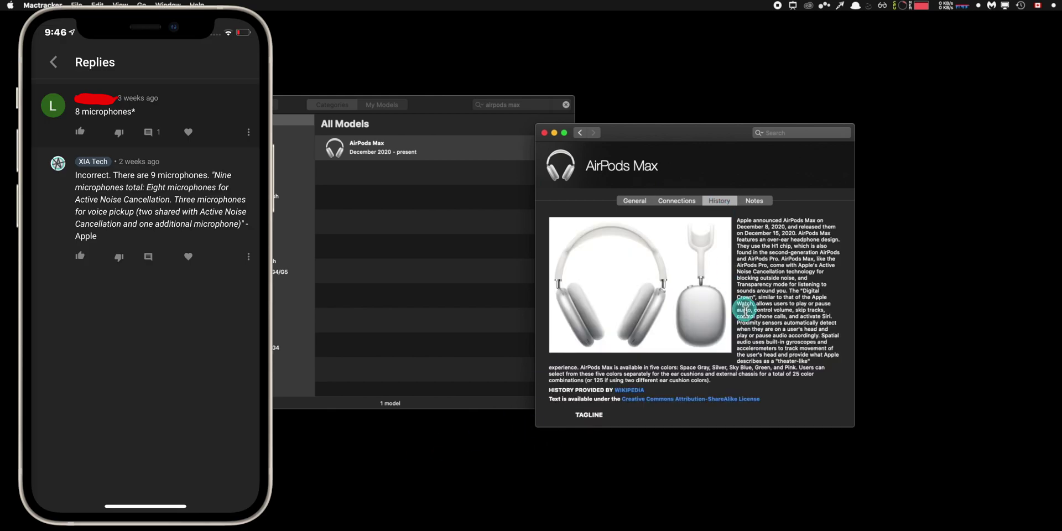
{"action": "scroll", "coordinate": [774, 318], "scroll_direction": "down", "scroll_amount": 2}
{"action": "scroll", "coordinate": [789, 318], "scroll_direction": "up", "scroll_amount": 2}
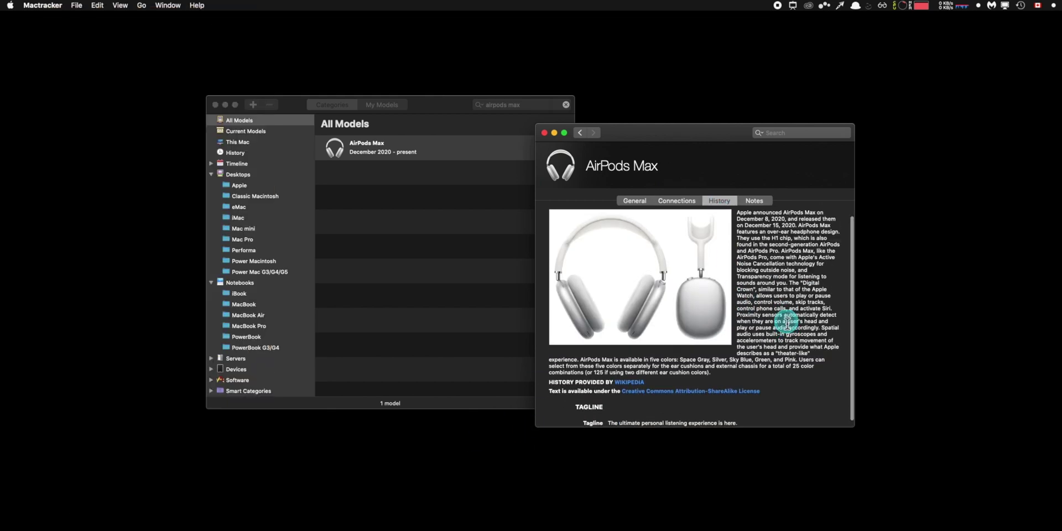
{"action": "left_click", "coordinate": [761, 202]}
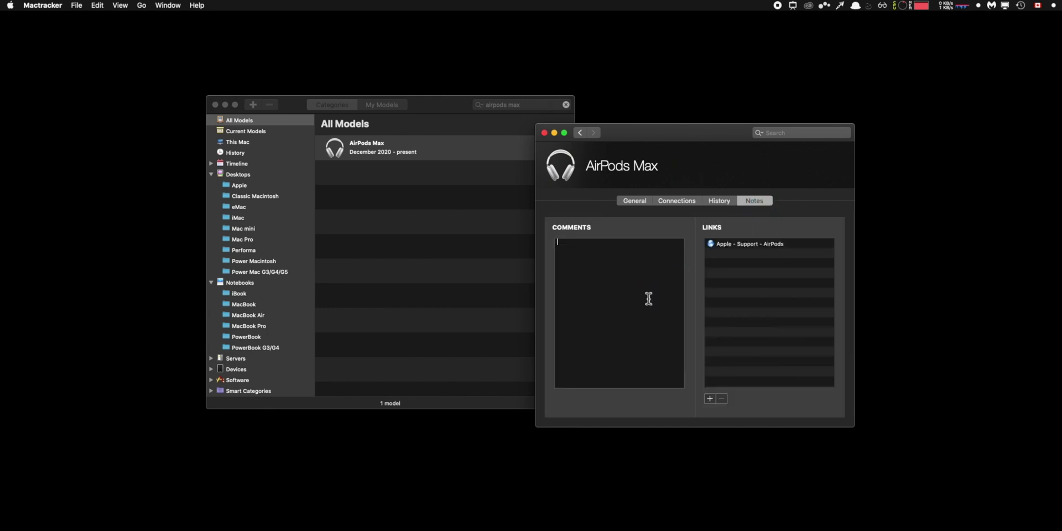
Go back to the preceding model's details, close the details window and move the model list toward the screen's centre
{"action": "left_click", "coordinate": [579, 133]}
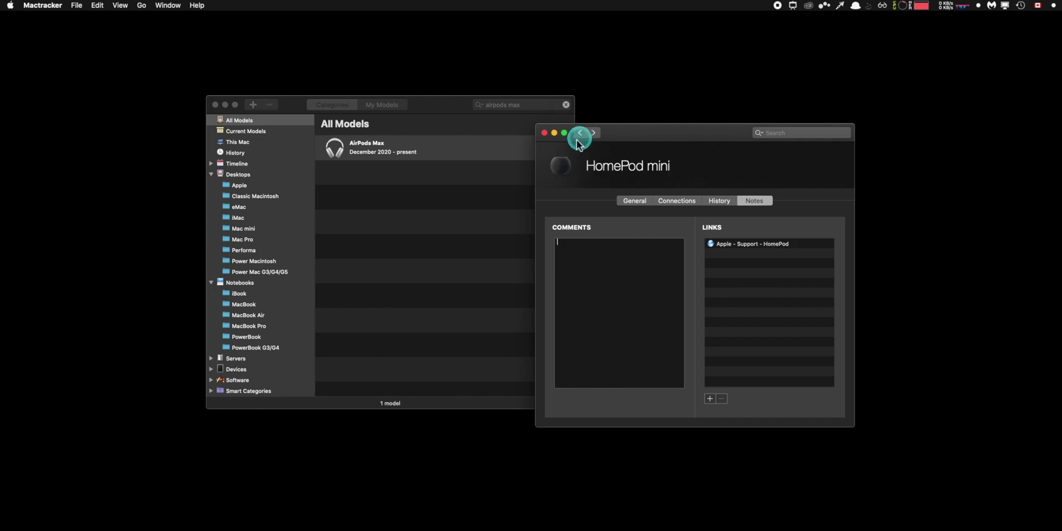
{"action": "left_click", "coordinate": [544, 133]}
{"action": "left_click_drag", "start_coordinate": [389, 109], "coordinate": [516, 110]}
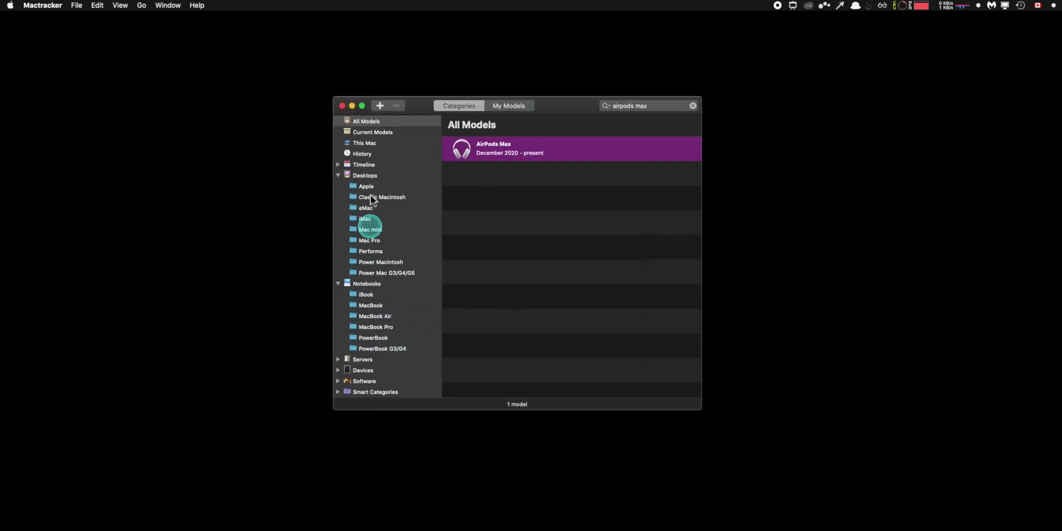
Show the model for this Mac, open the iMac's details in front of the list and view its memory and graphics specifications
{"action": "left_click", "coordinate": [365, 142]}
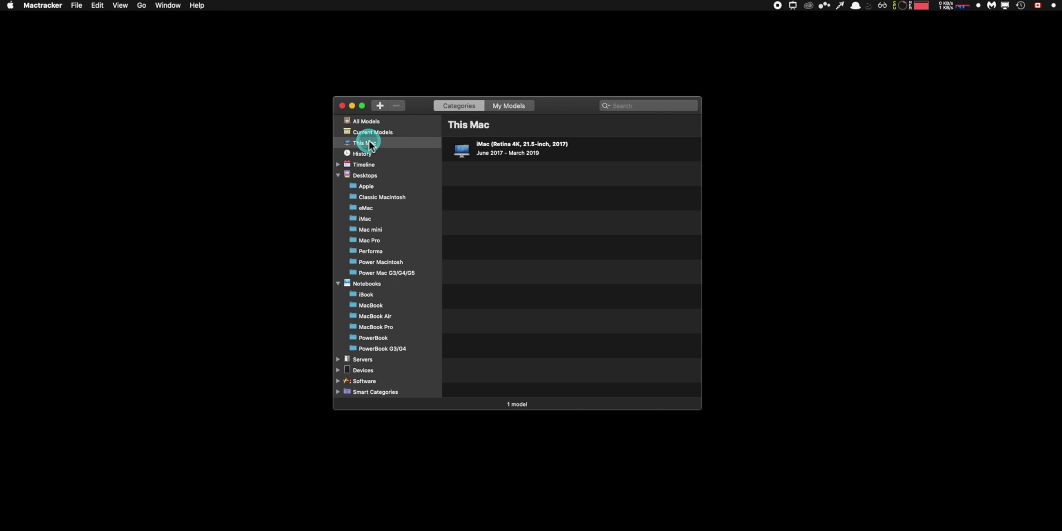
{"action": "left_click", "coordinate": [546, 159]}
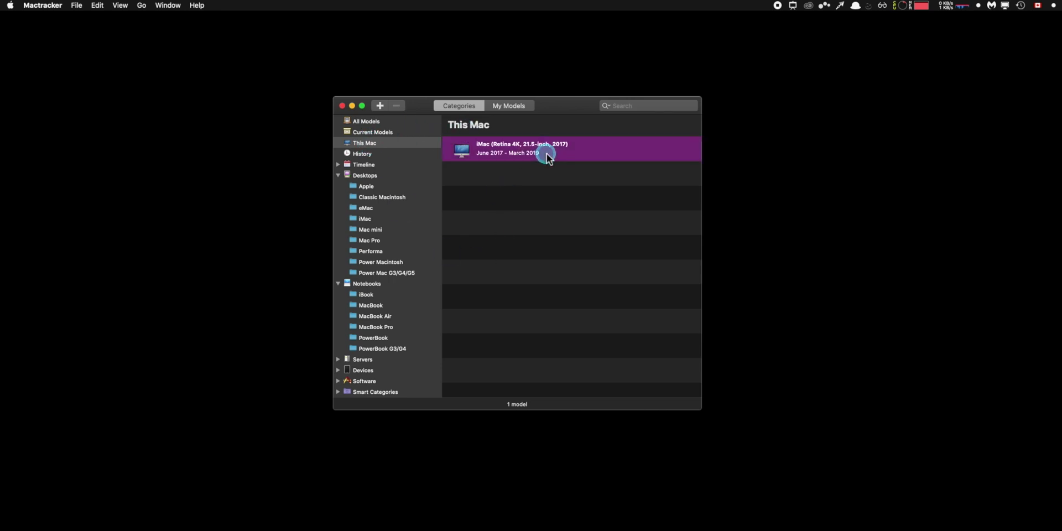
{"action": "double_click", "coordinate": [547, 156]}
{"action": "left_click_drag", "start_coordinate": [661, 143], "coordinate": [497, 189]}
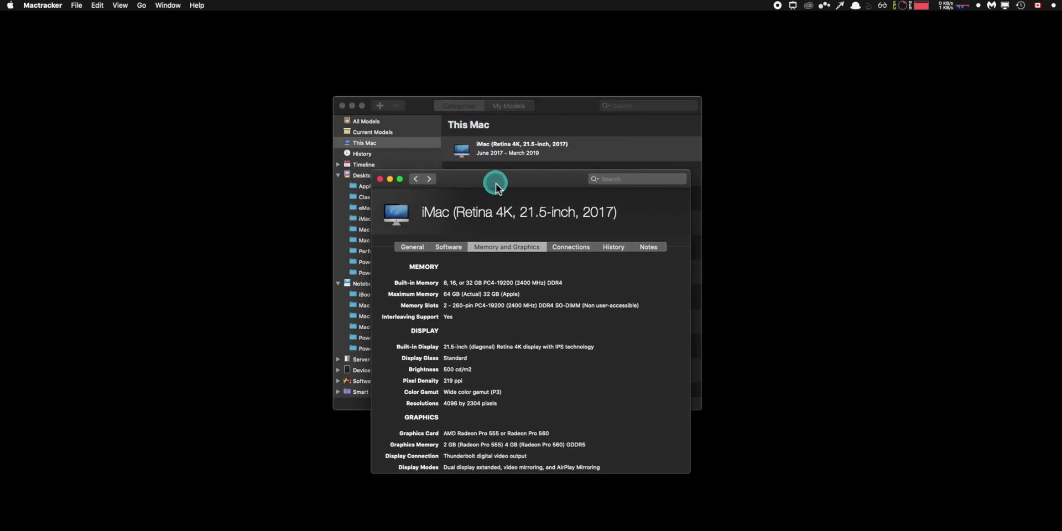
{"action": "scroll", "coordinate": [509, 332], "scroll_direction": "down", "scroll_amount": 2}
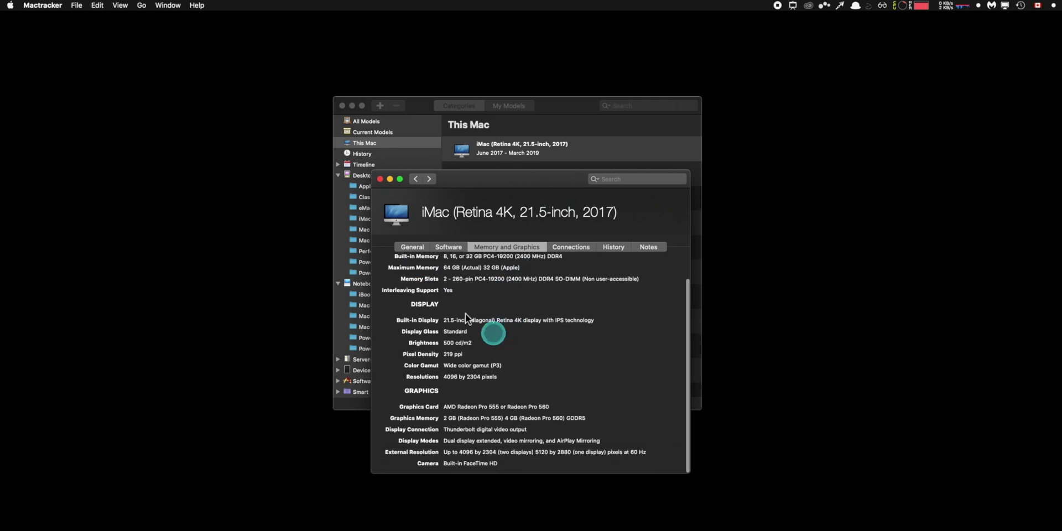
Review the iMac's general specifications, highlighting its initial price and checking the processor and storage information
{"action": "left_click", "coordinate": [408, 246]}
{"action": "scroll", "coordinate": [501, 399], "scroll_direction": "down", "scroll_amount": 1}
{"action": "scroll", "coordinate": [501, 399], "scroll_direction": "down", "scroll_amount": 3}
{"action": "scroll", "coordinate": [501, 399], "scroll_direction": "up", "scroll_amount": 4}
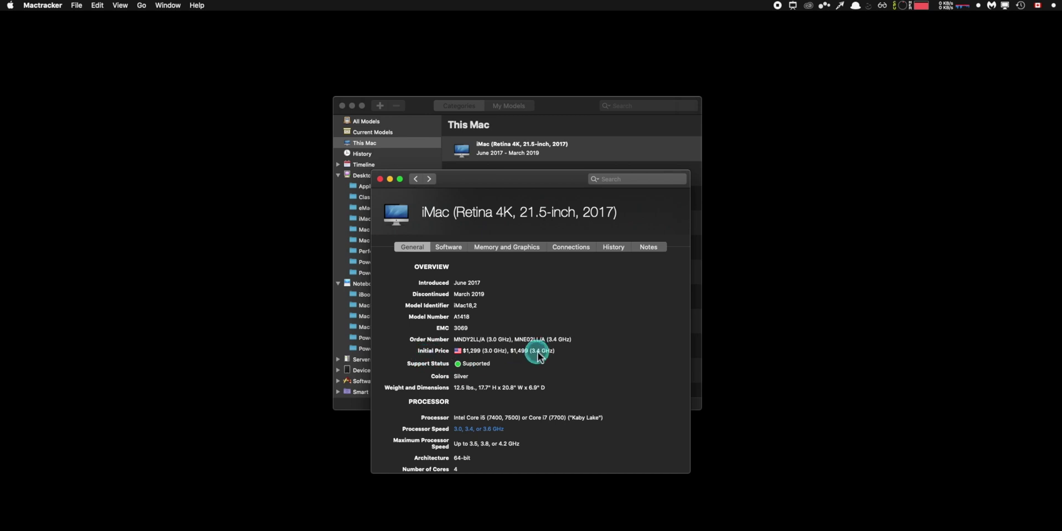
{"action": "left_click_drag", "start_coordinate": [572, 347], "coordinate": [433, 357]}
{"action": "left_click", "coordinate": [508, 355]}
{"action": "scroll", "coordinate": [496, 447], "scroll_direction": "down", "scroll_amount": 5}
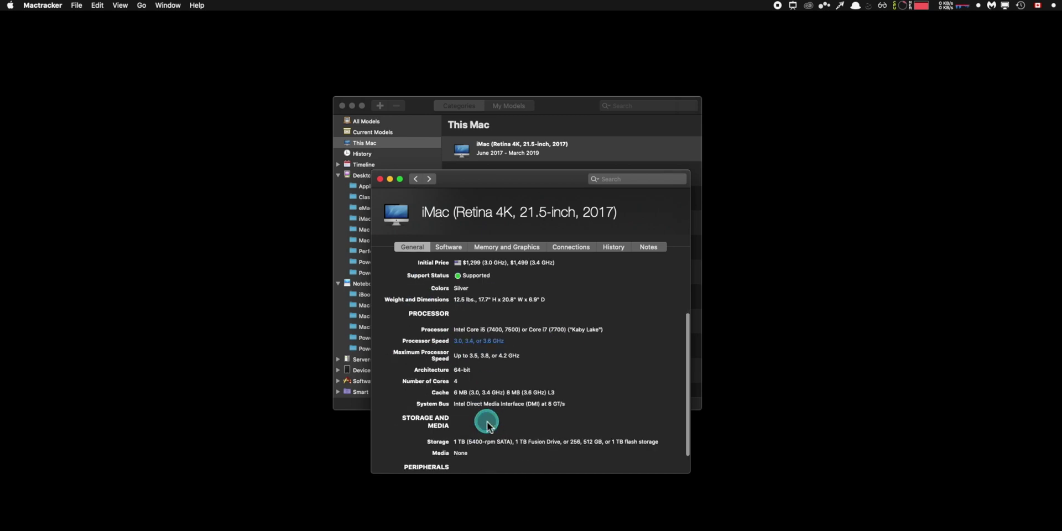
{"action": "scroll", "coordinate": [487, 422], "scroll_direction": "up", "scroll_amount": 5}
Close the iMac's details, search the models for "iphone 11 pro" and open the details of the iPhone 11 Pro
{"action": "key", "text": "super+w"}
{"action": "key", "text": "super+f"}
{"action": "type", "text": "iph"}
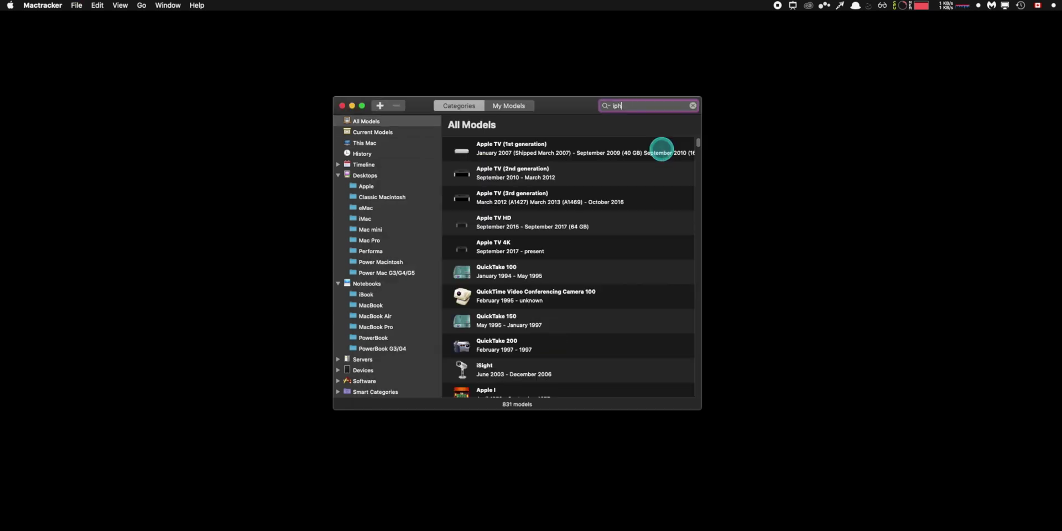
{"action": "type", "text": "one 11 pro"}
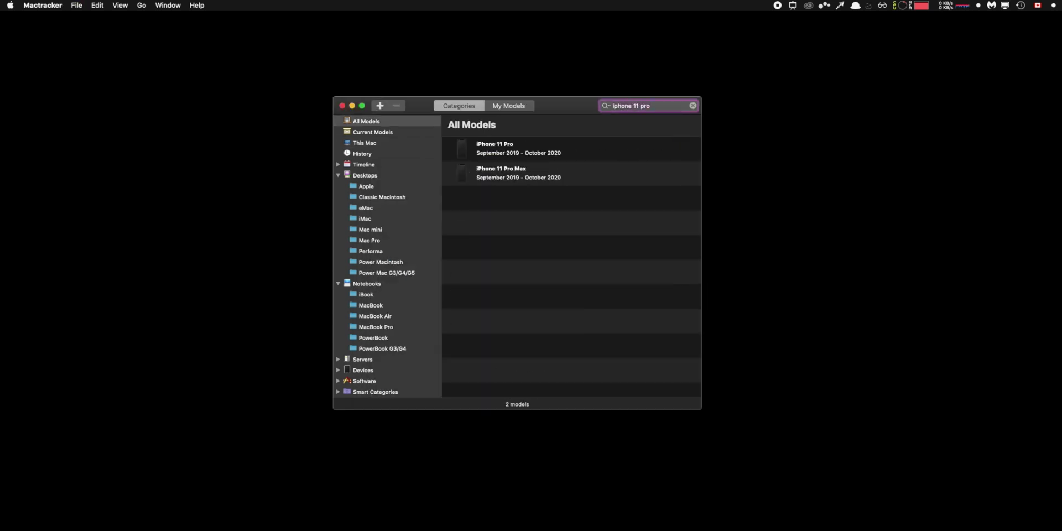
{"action": "double_click", "coordinate": [497, 145]}
Look through the iPhone 11 Pro's general specifications, chip and memory details, and connections information
{"action": "scroll", "coordinate": [387, 338], "scroll_direction": "down", "scroll_amount": 5}
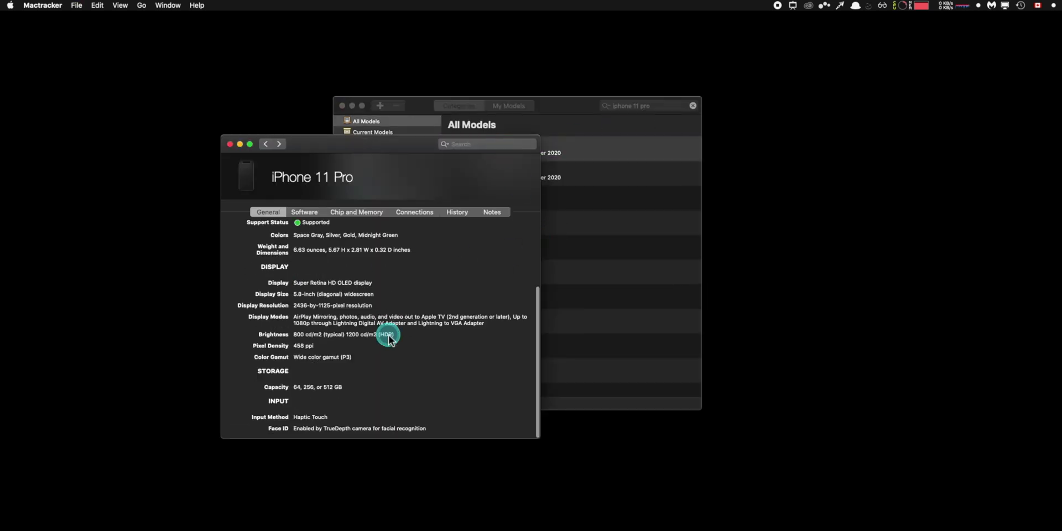
{"action": "left_click", "coordinate": [356, 212]}
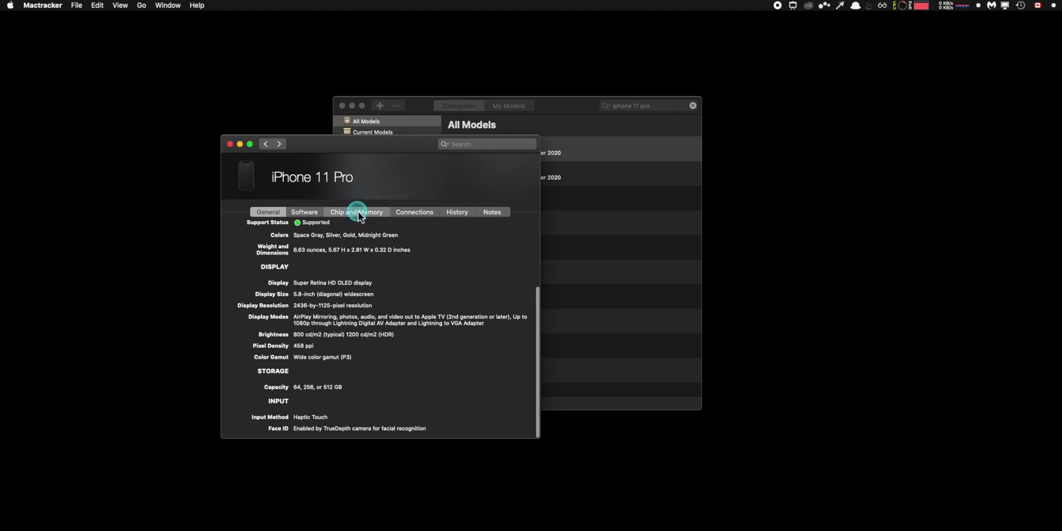
{"action": "left_click", "coordinate": [427, 213]}
{"action": "scroll", "coordinate": [429, 360], "scroll_direction": "down", "scroll_amount": 5}
{"action": "scroll", "coordinate": [430, 361], "scroll_direction": "up", "scroll_amount": 5}
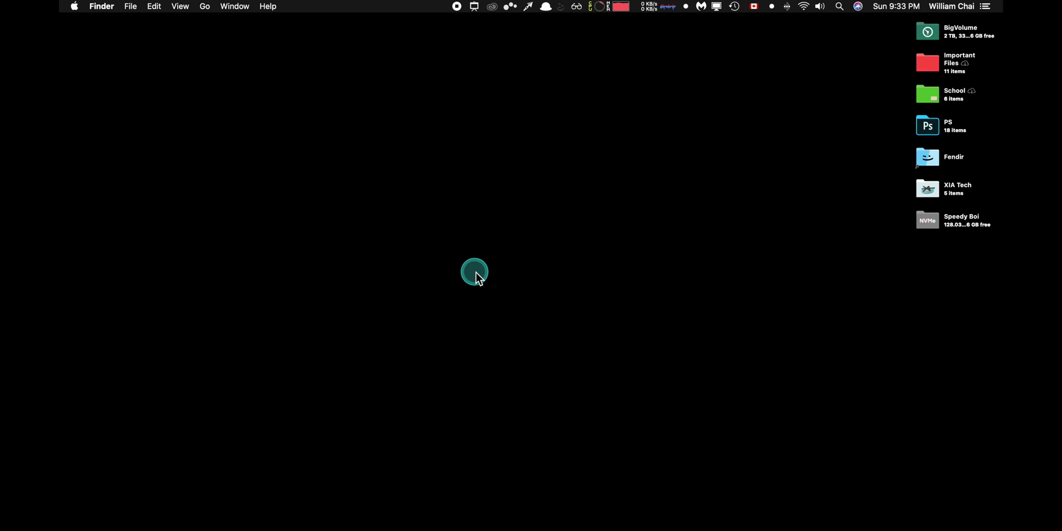
Switch to Delete Apps from the Productivity app folder and look through its size-sorted list of installed applications
{"action": "key", "text": "F4"}
{"action": "left_click", "coordinate": [221, 436]}
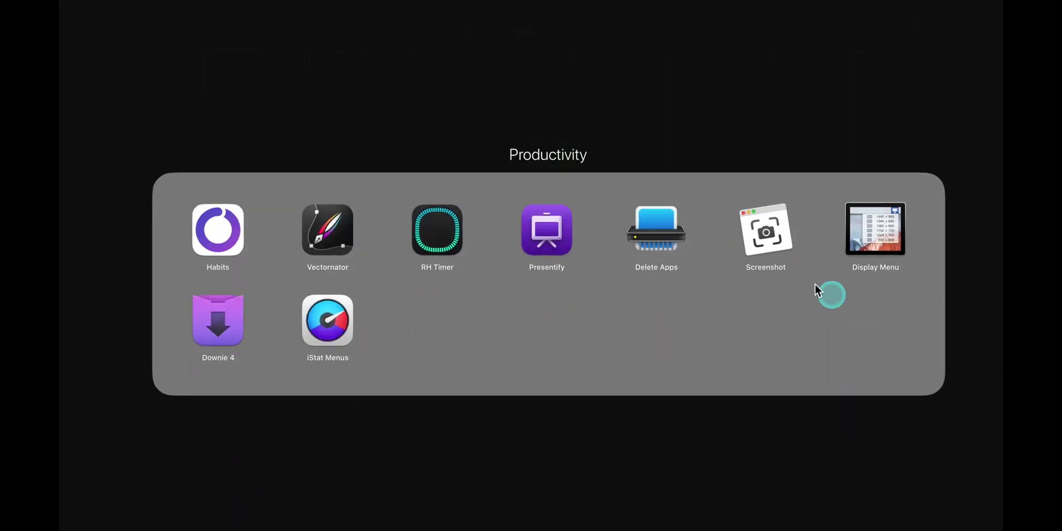
{"action": "left_click", "coordinate": [642, 233]}
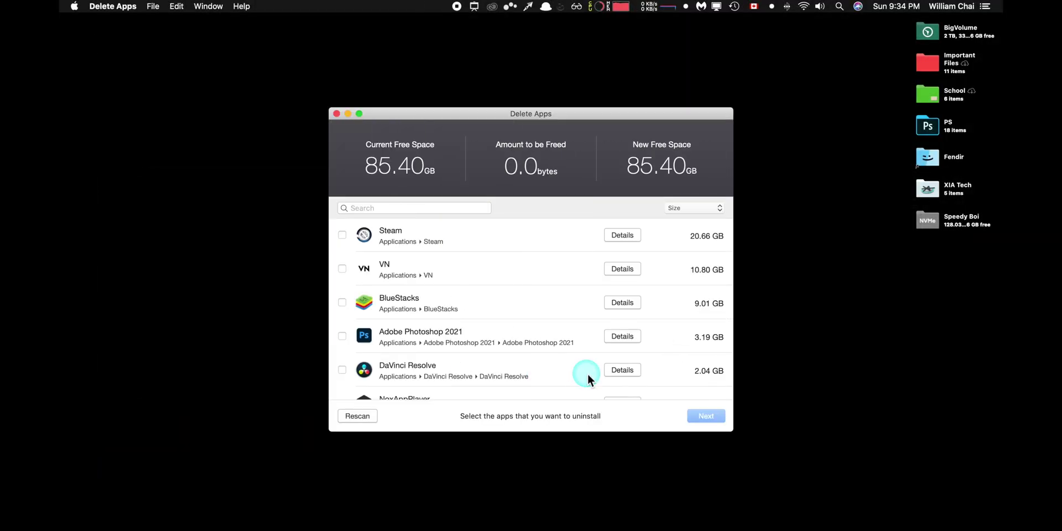
{"action": "scroll", "coordinate": [472, 334], "scroll_direction": "down", "scroll_amount": 10}
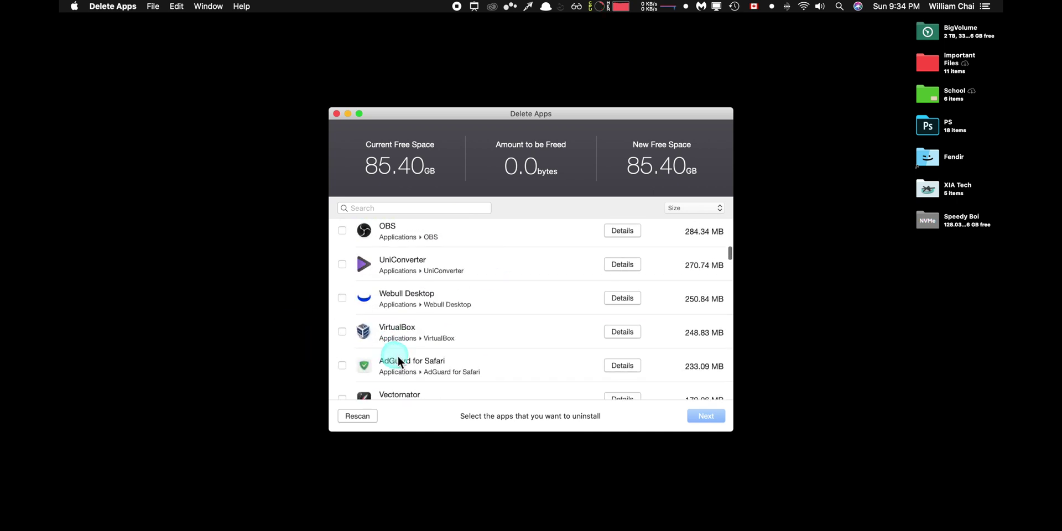
{"action": "scroll", "coordinate": [397, 356], "scroll_direction": "up", "scroll_amount": 10}
Search the installed apps for "ha", select HandBrake and uninstall it without making a Time Machine backup
{"action": "left_click", "coordinate": [451, 211]}
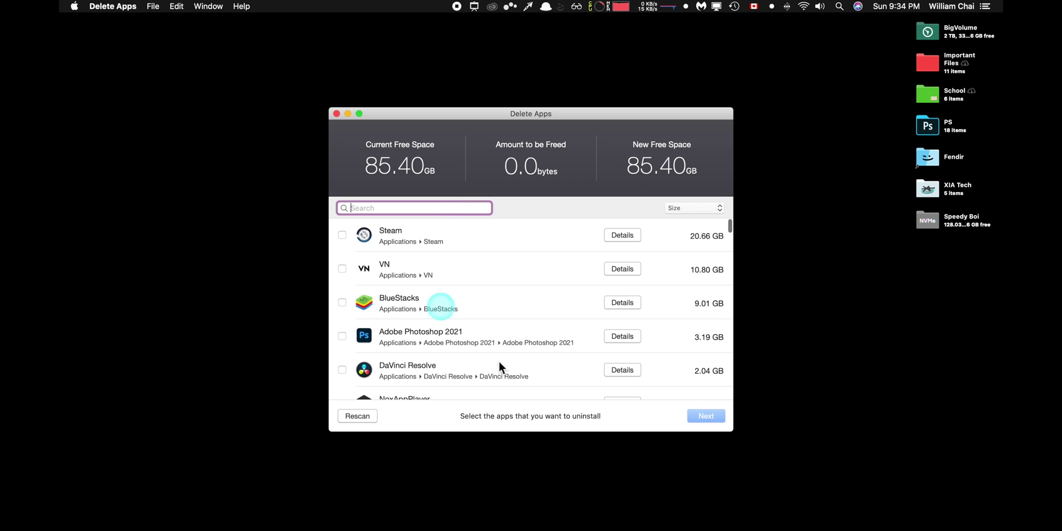
{"action": "type", "text": "ha"}
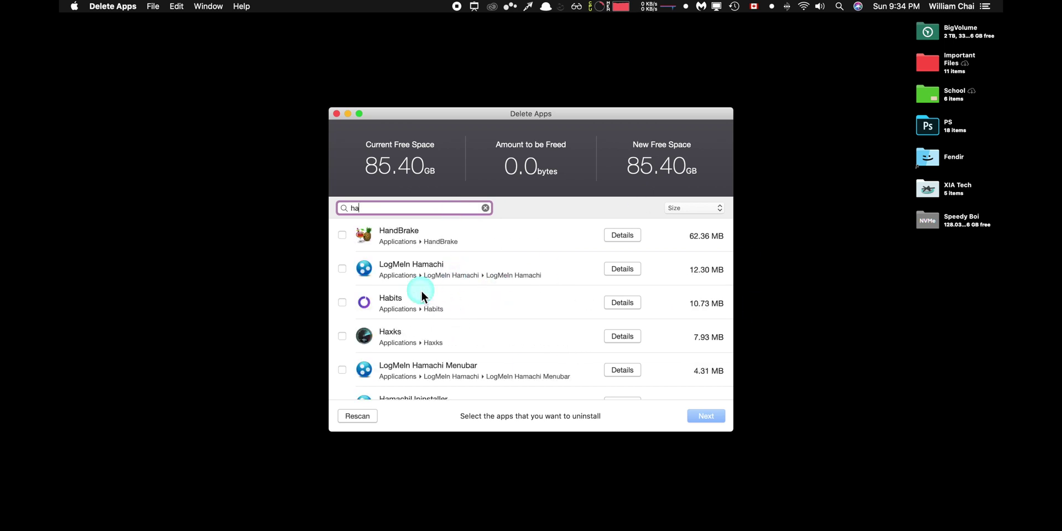
{"action": "left_click", "coordinate": [341, 235]}
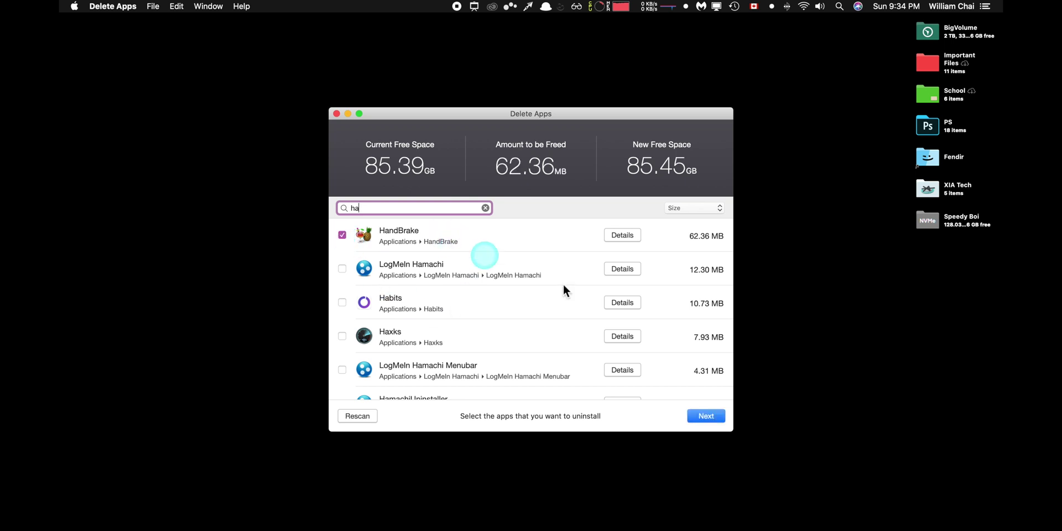
{"action": "left_click", "coordinate": [706, 416]}
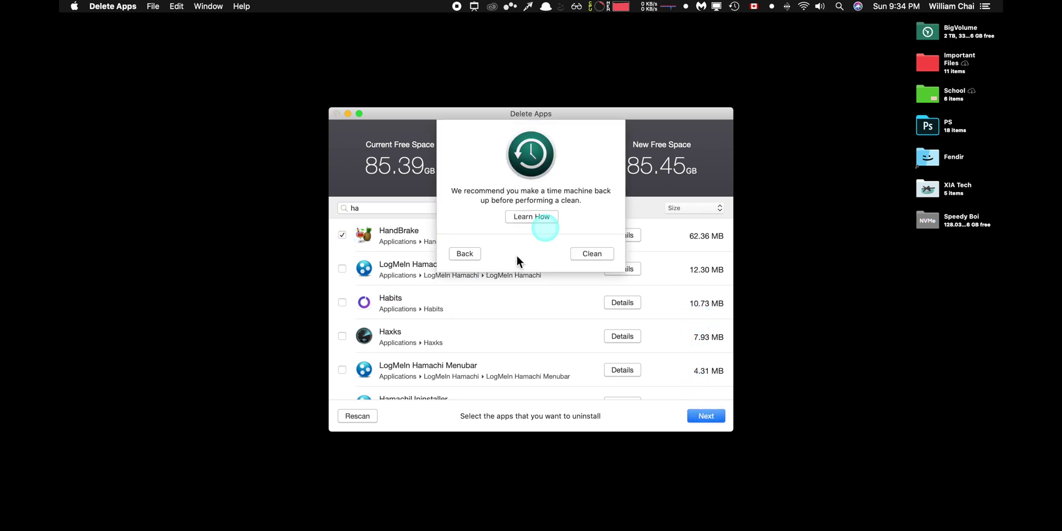
{"action": "left_click", "coordinate": [585, 266]}
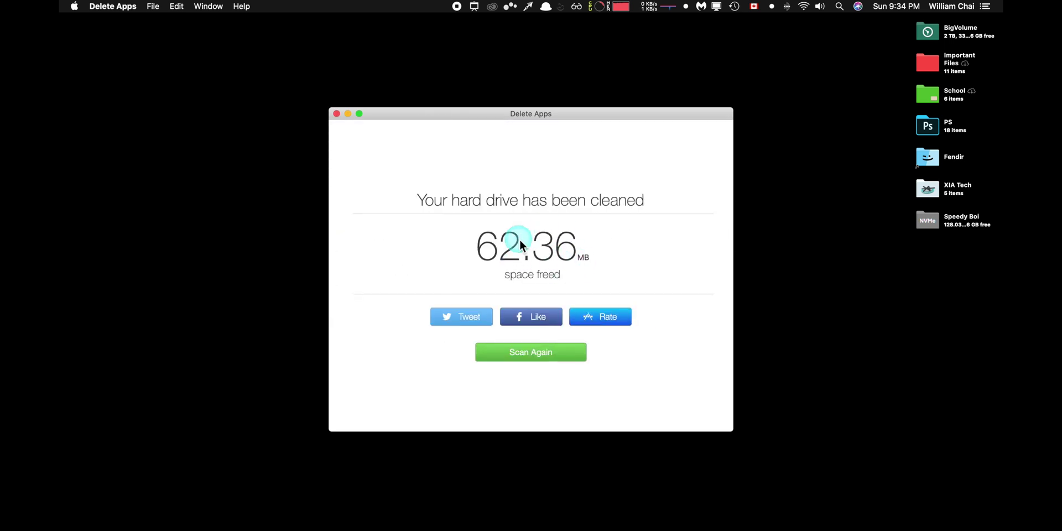